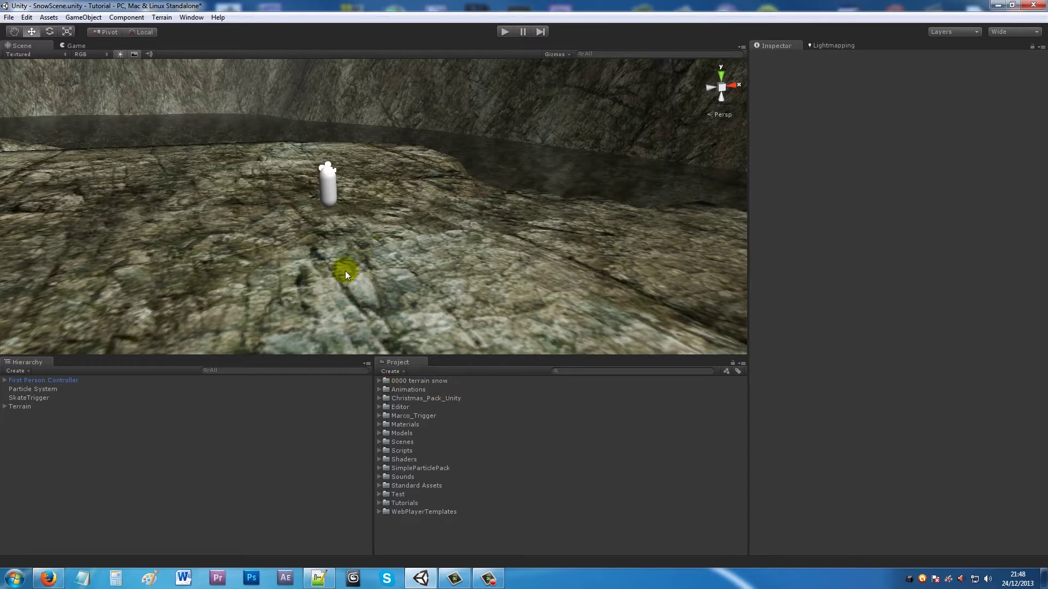
Select the child Terrain object nested under Terrain in the Hierarchy
{"action": "left_click_drag", "start_coordinate": [345, 270], "coordinate": [377, 208], "text": "alt"}
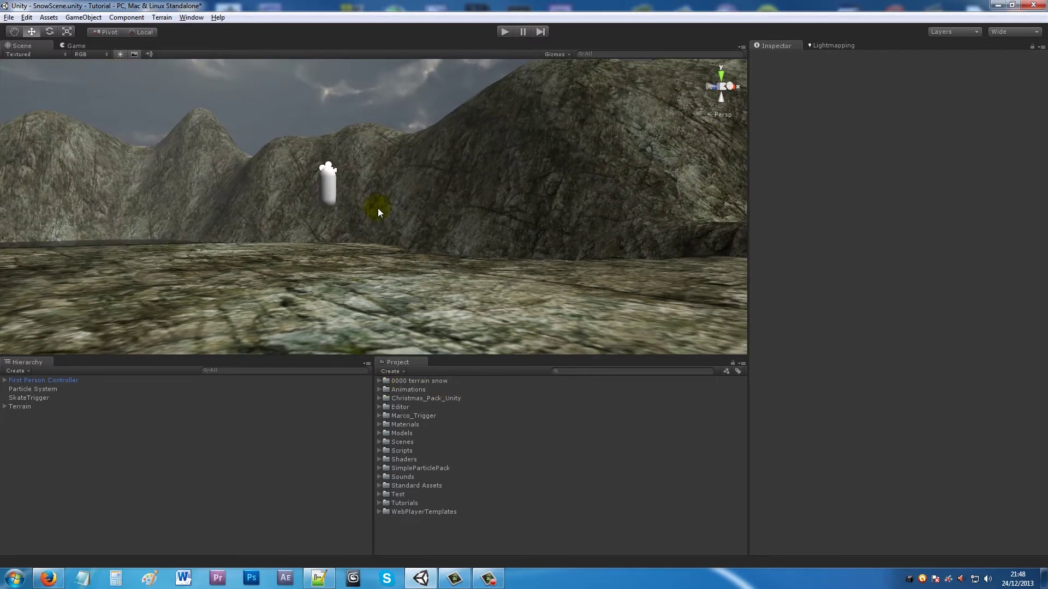
{"action": "left_click_drag", "start_coordinate": [362, 160], "coordinate": [421, 273], "text": "alt"}
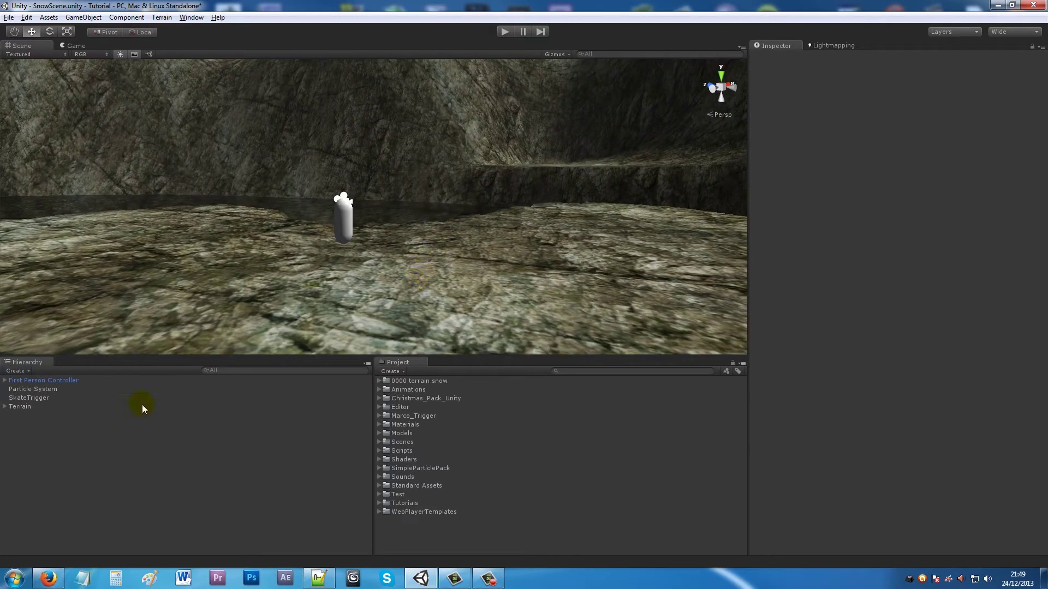
{"action": "left_click", "coordinate": [22, 406]}
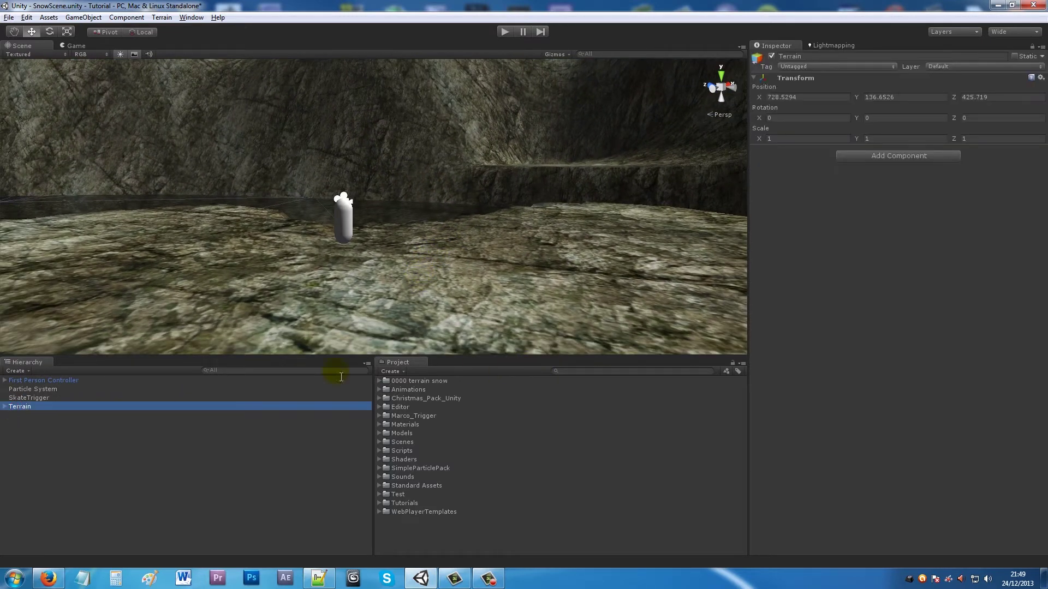
{"action": "left_click", "coordinate": [4, 407]}
{"action": "left_click", "coordinate": [32, 450]}
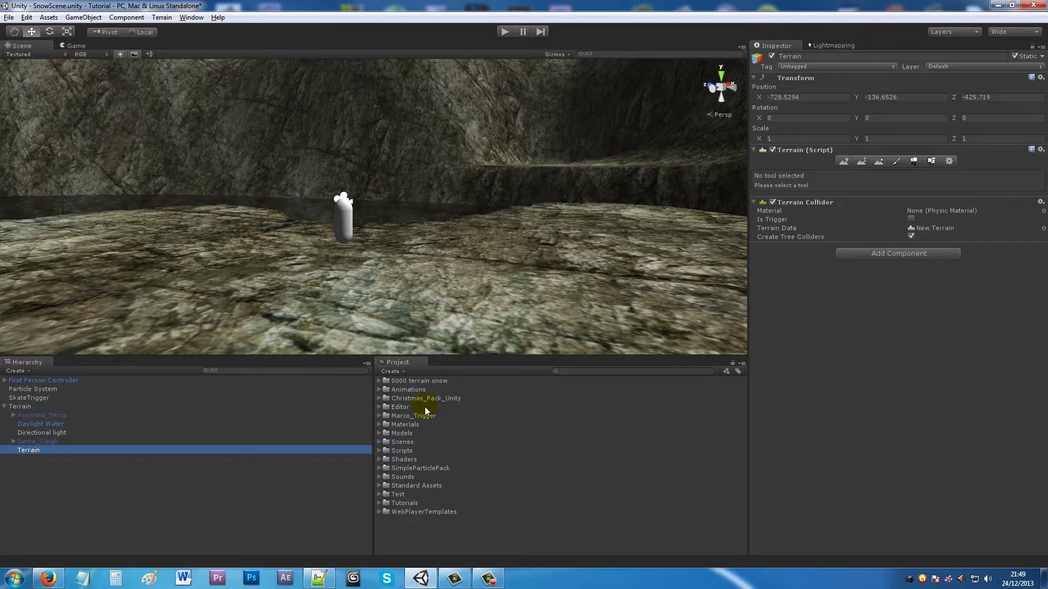
Add CustomTerrainScriptAtsV3Snow from the 0000 terrain snow folder, using snow_snowDistributionTexForTerrain as Snow Texture
{"action": "left_click", "coordinate": [379, 381]}
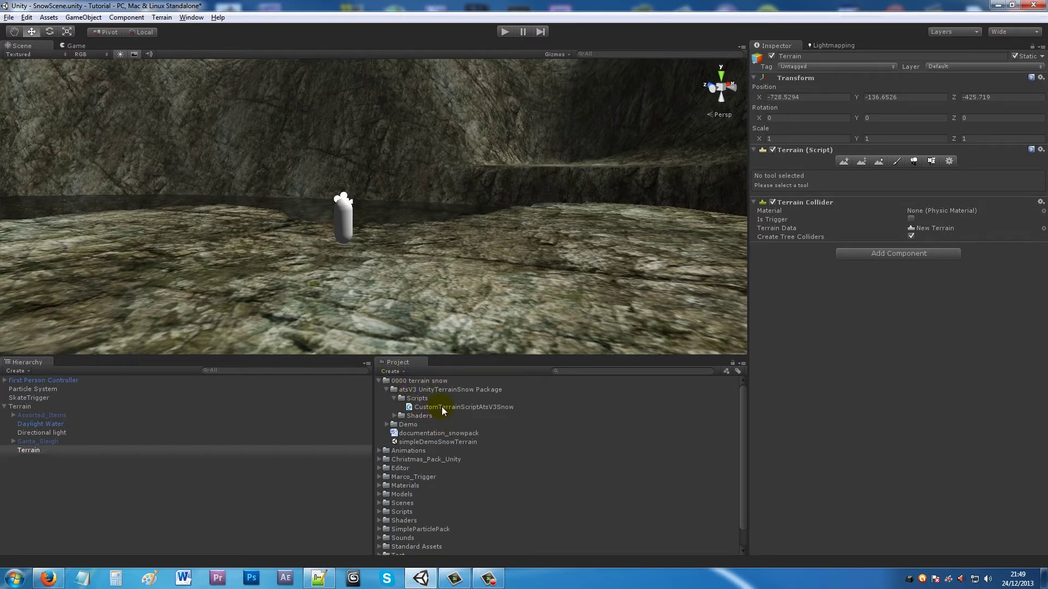
{"action": "left_click_drag", "start_coordinate": [440, 407], "coordinate": [840, 382]}
{"action": "left_click", "coordinate": [378, 380]}
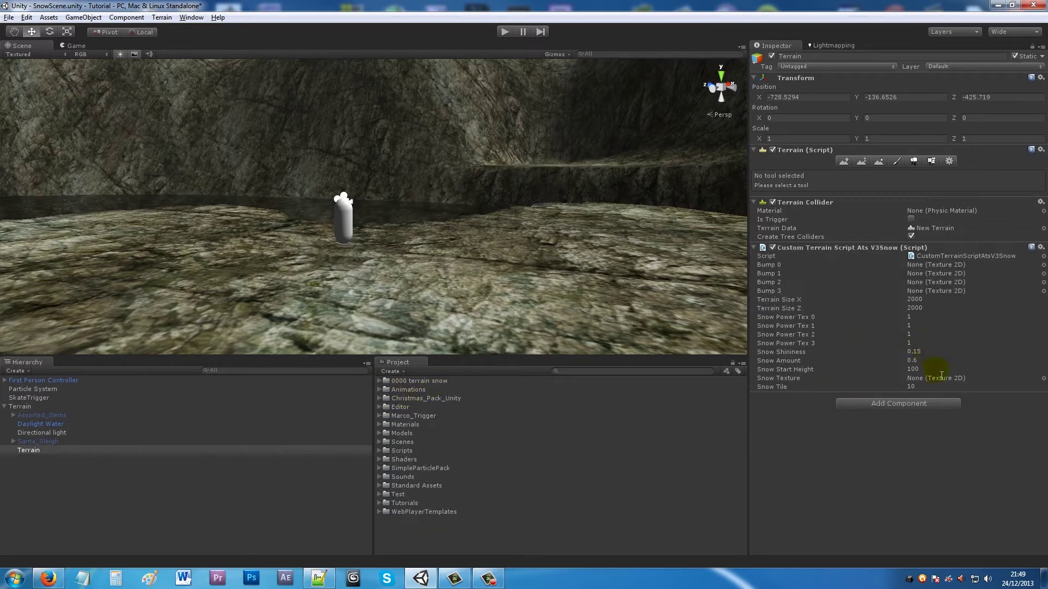
{"action": "left_click", "coordinate": [1042, 378]}
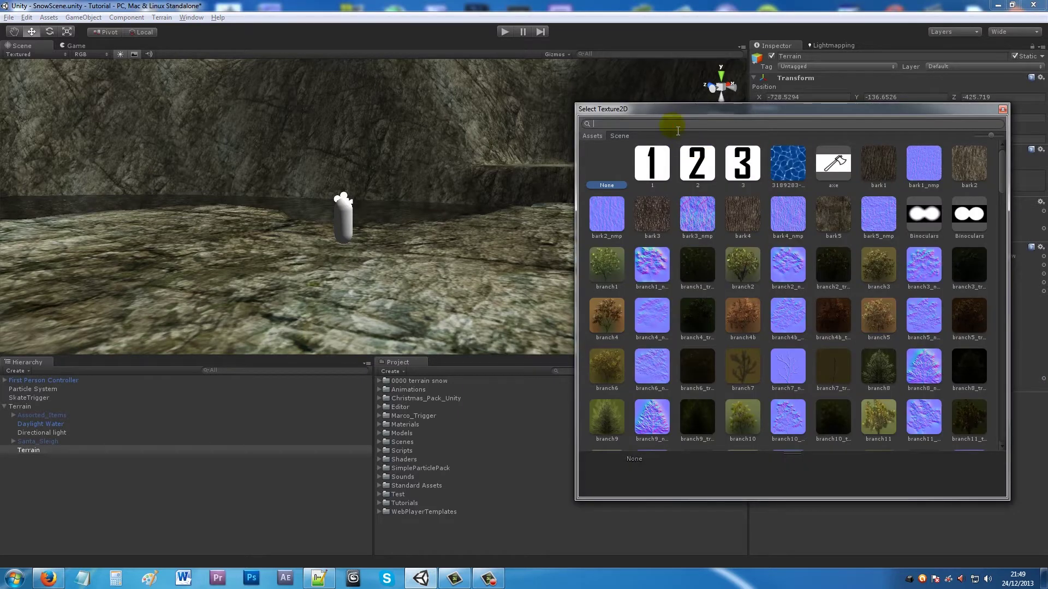
{"action": "type", "text": "snow"}
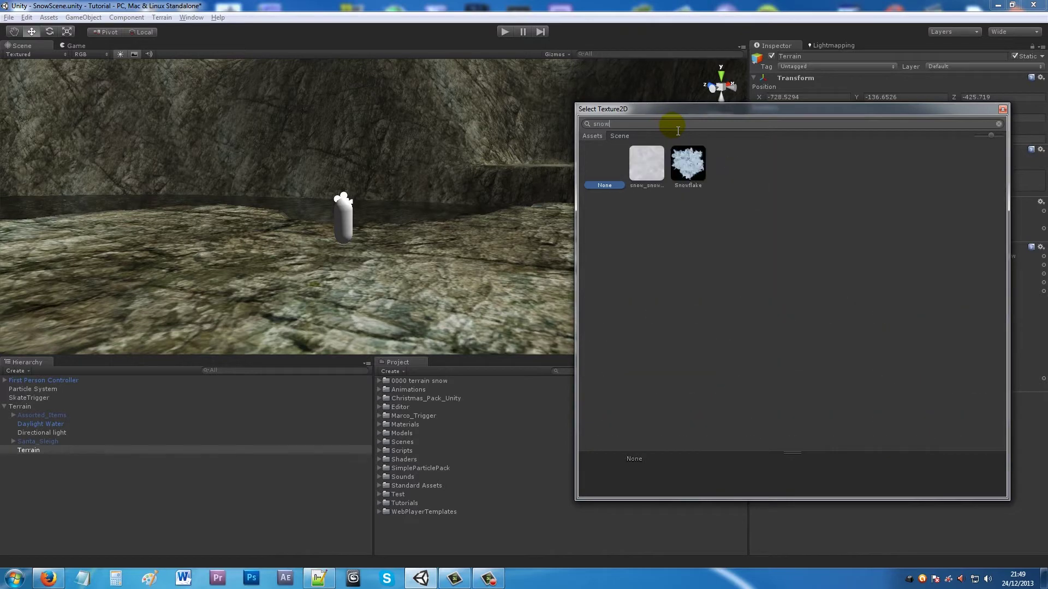
{"action": "double_click", "coordinate": [653, 173]}
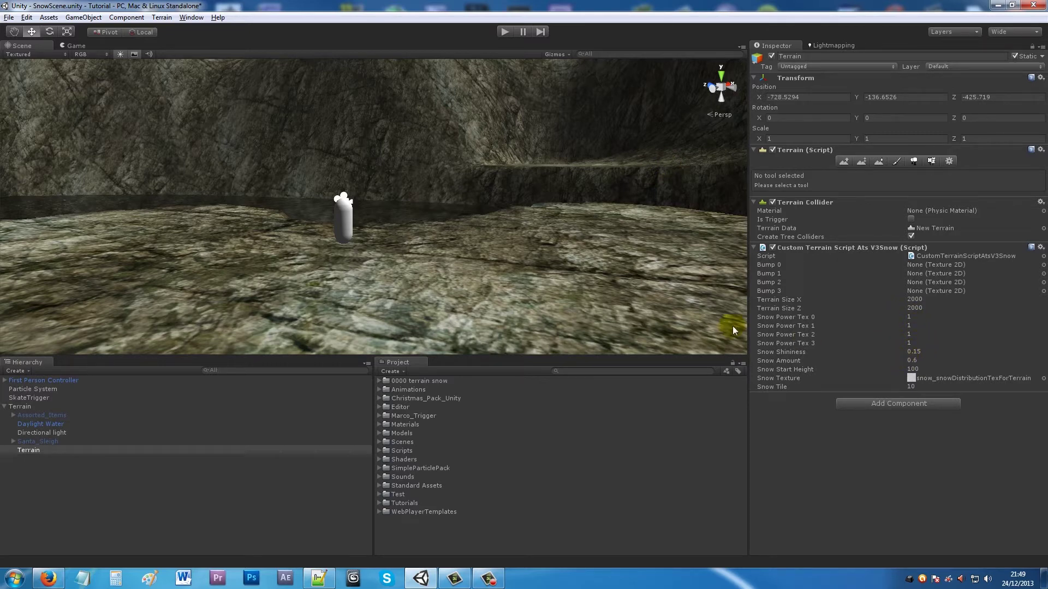
Scrub Snow Amount to 176.6, Snow Start Height 2.59, Snow Power Tex to 5, Snow Tile 18.58
{"action": "scroll", "coordinate": [615, 274], "scroll_direction": "down", "scroll_amount": 5}
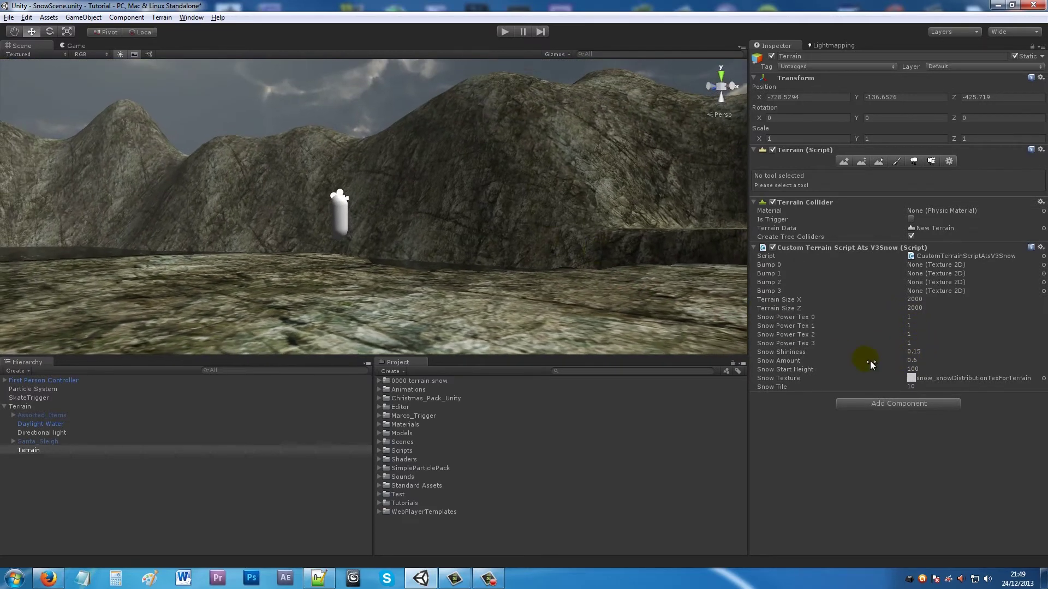
{"action": "left_click_drag", "start_coordinate": [904, 363], "coordinate": [44, 364]}
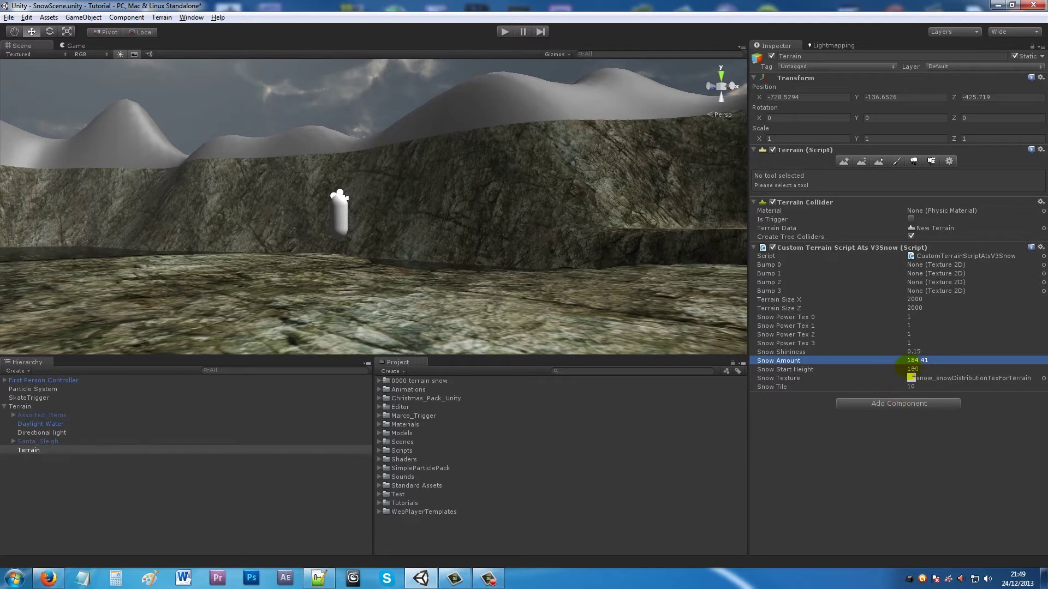
{"action": "left_click_drag", "start_coordinate": [909, 369], "coordinate": [223, 276]}
{"action": "left_click_drag", "start_coordinate": [270, 240], "coordinate": [721, 299], "text": "alt"}
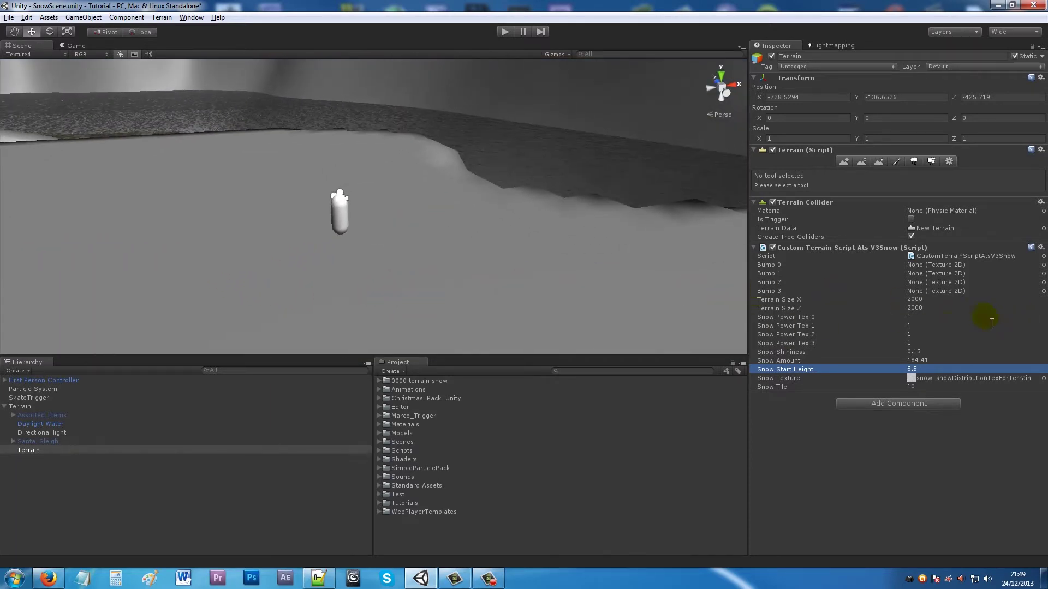
{"action": "left_click_drag", "start_coordinate": [912, 319], "coordinate": [936, 319]}
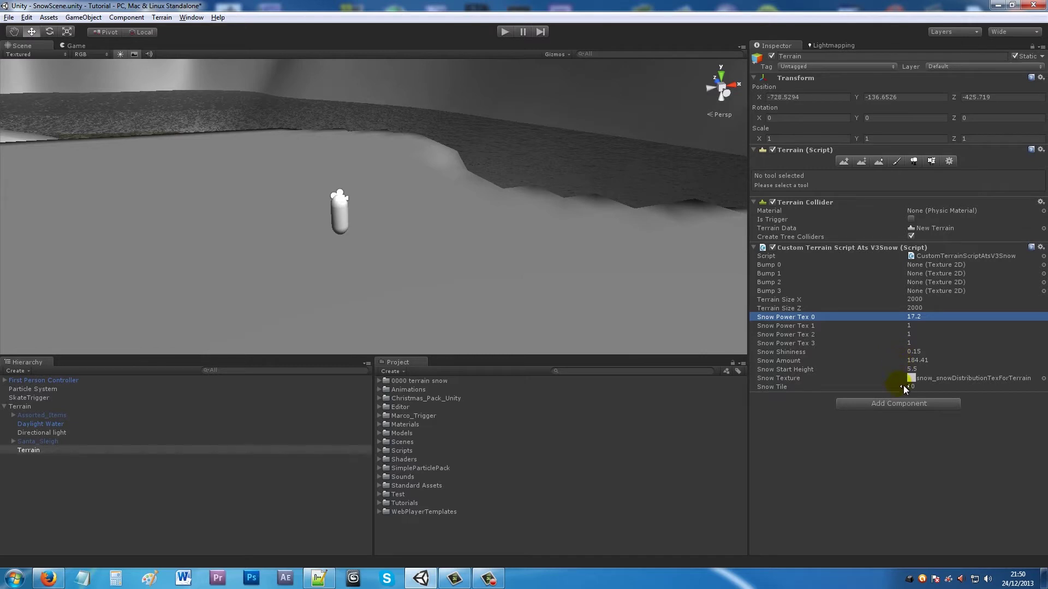
{"action": "left_click_drag", "start_coordinate": [909, 386], "coordinate": [655, 314]}
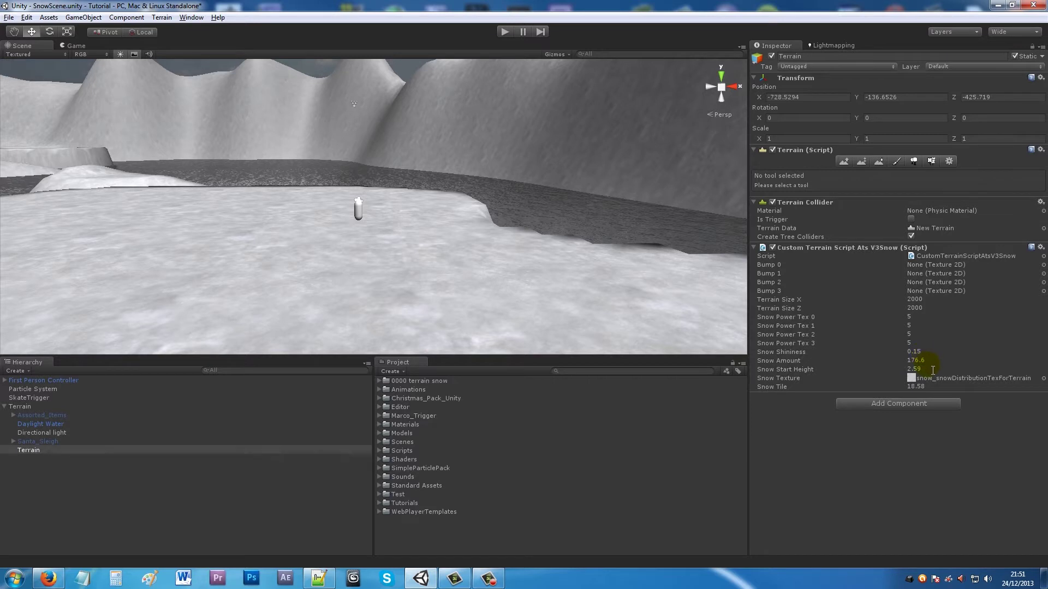
Enter Snow Amount 100, Snow Start Height 2 and Snow Tile 10
{"action": "left_click", "coordinate": [921, 361]}
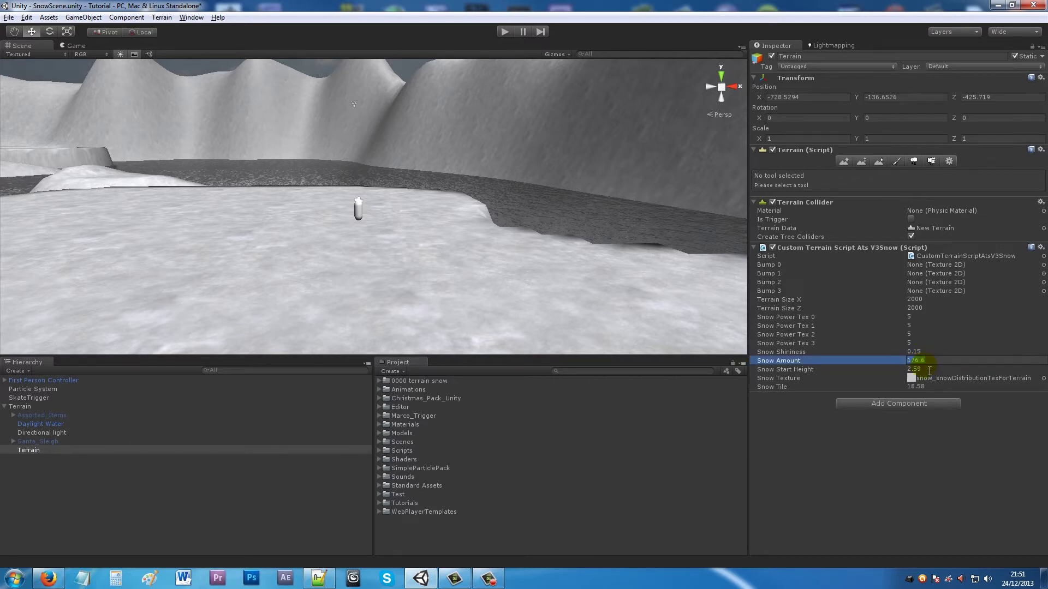
{"action": "type", "text": "100"}
{"action": "left_click", "coordinate": [929, 370]}
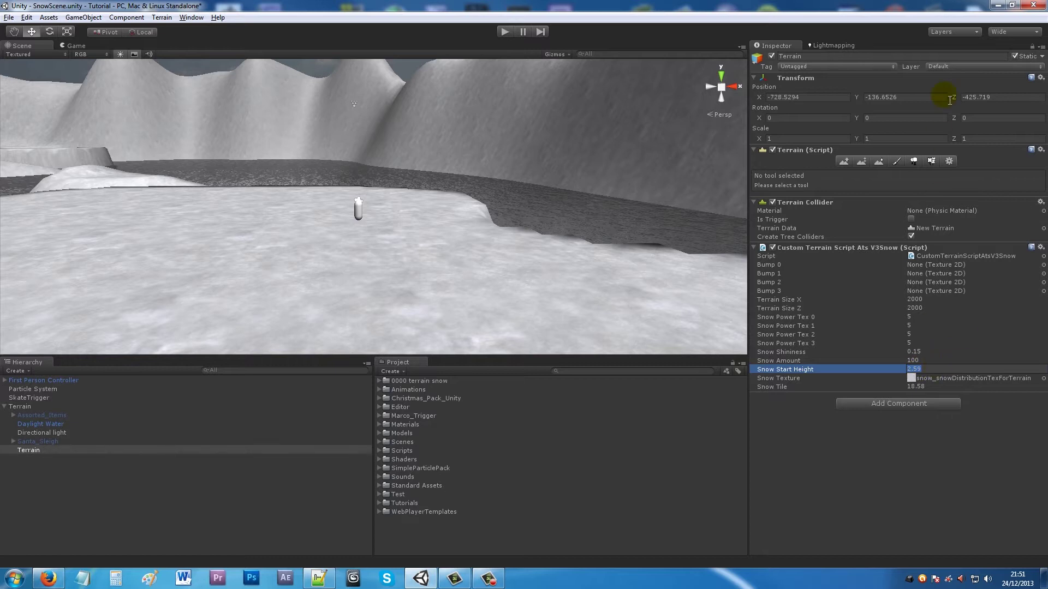
{"action": "type", "text": "2"}
{"action": "key", "text": "Return"}
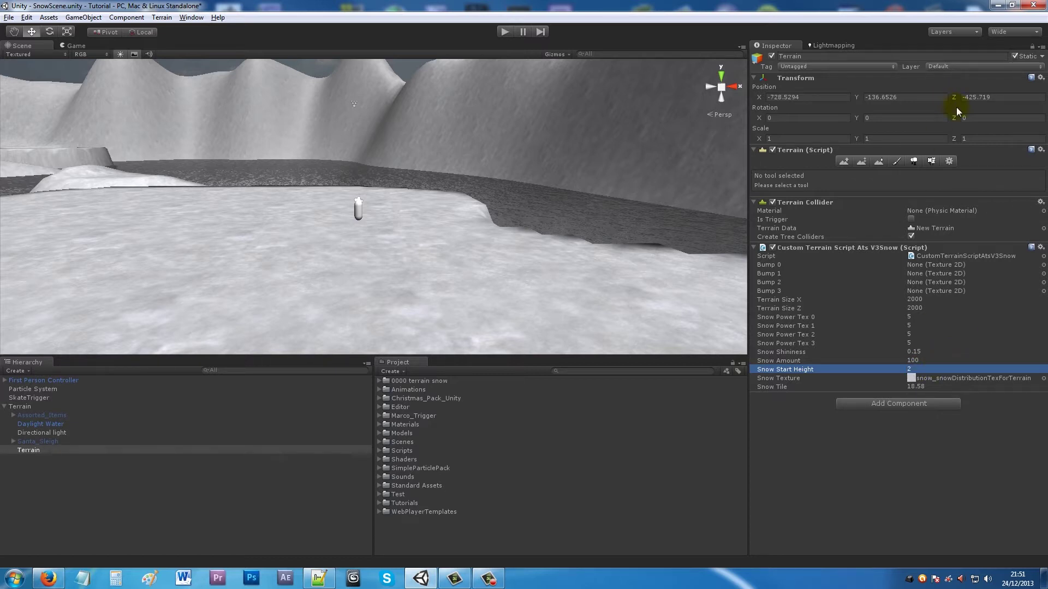
{"action": "left_click", "coordinate": [929, 388]}
{"action": "type", "text": "1"}
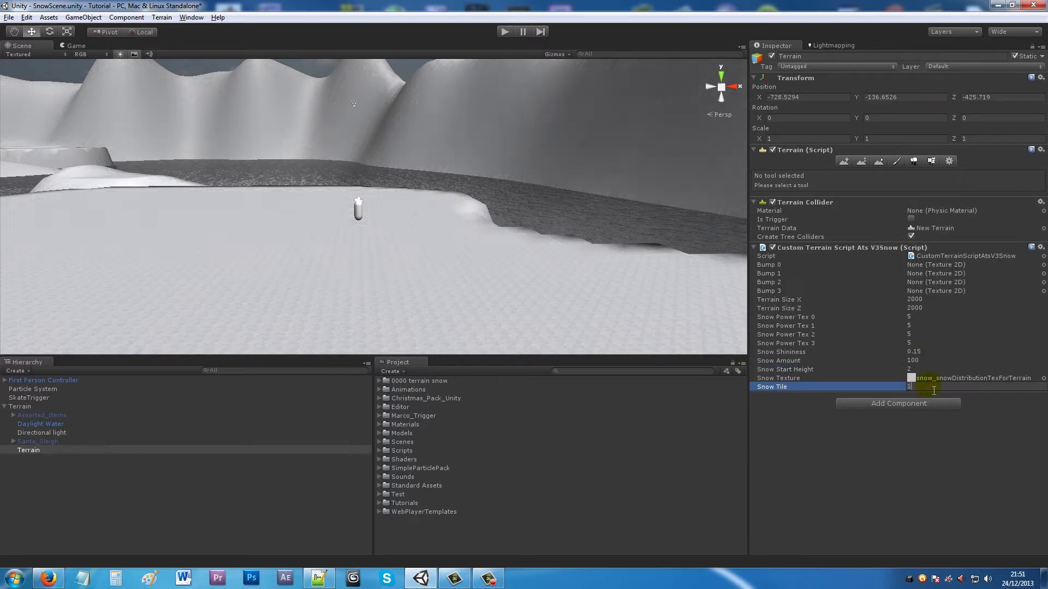
{"action": "type", "text": "0"}
{"action": "key", "text": "Return"}
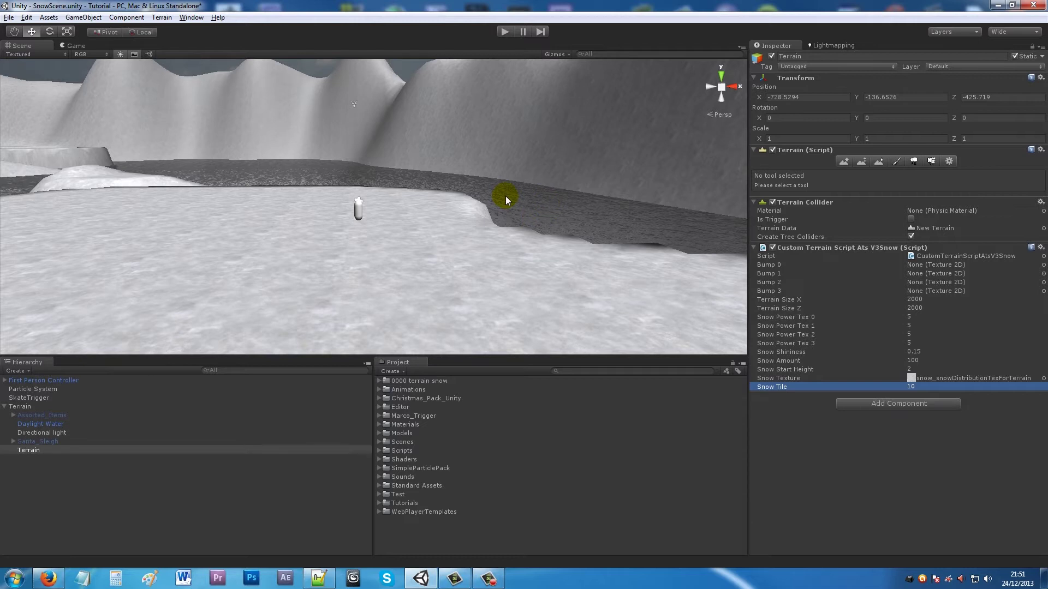
Bring the cliffs and river into view and select the Daylight Water object
{"action": "middle_click_drag", "start_coordinate": [415, 273], "coordinate": [296, 237]}
{"action": "scroll", "coordinate": [413, 290], "scroll_direction": "up", "scroll_amount": 5}
{"action": "left_click_drag", "start_coordinate": [296, 236], "coordinate": [11, 163], "text": "alt"}
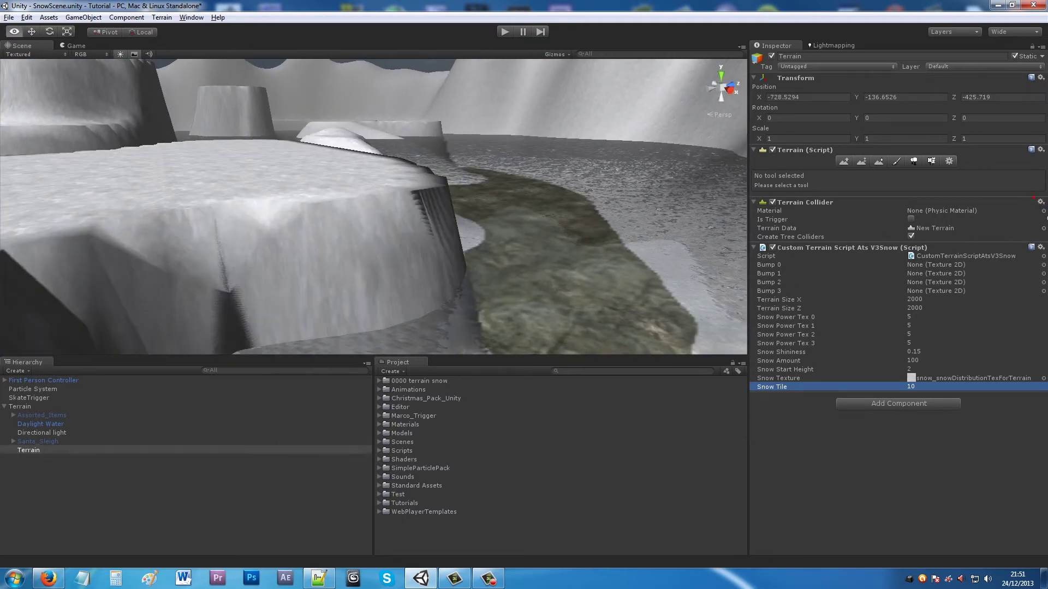
{"action": "left_click_drag", "start_coordinate": [643, 234], "coordinate": [437, 218], "text": "alt"}
{"action": "left_click", "coordinate": [410, 211]}
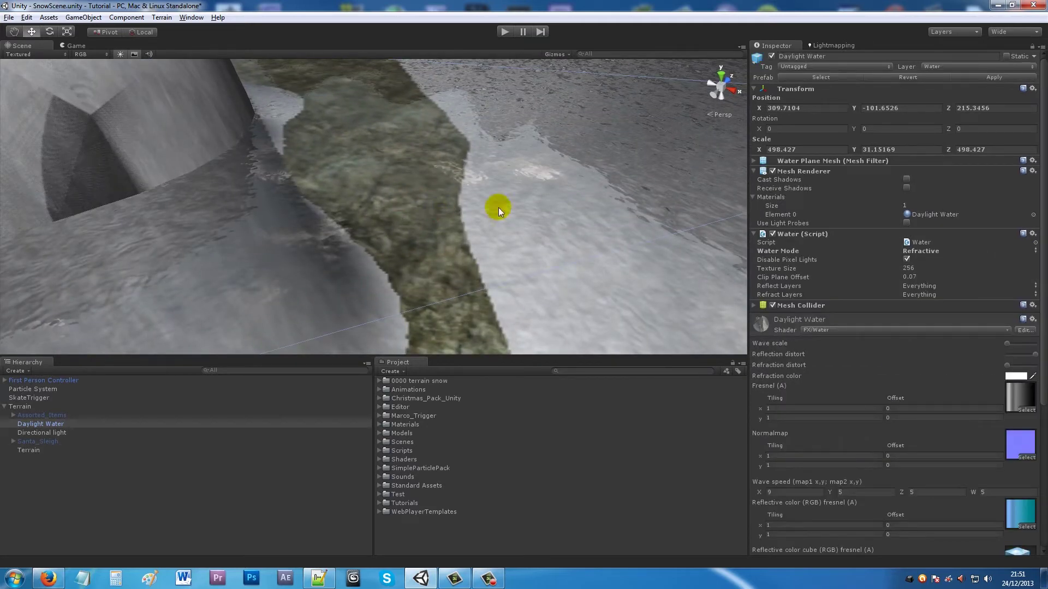
Set the Daylight Water refraction colour to black
{"action": "mouse_move", "coordinate": [429, 228]}
{"action": "middle_mouse_down"}
{"action": "mouse_move", "coordinate": [434, 201]}
{"action": "mouse_move", "coordinate": [679, 297]}
{"action": "mouse_move", "coordinate": [591, 267]}
{"action": "middle_mouse_up"}
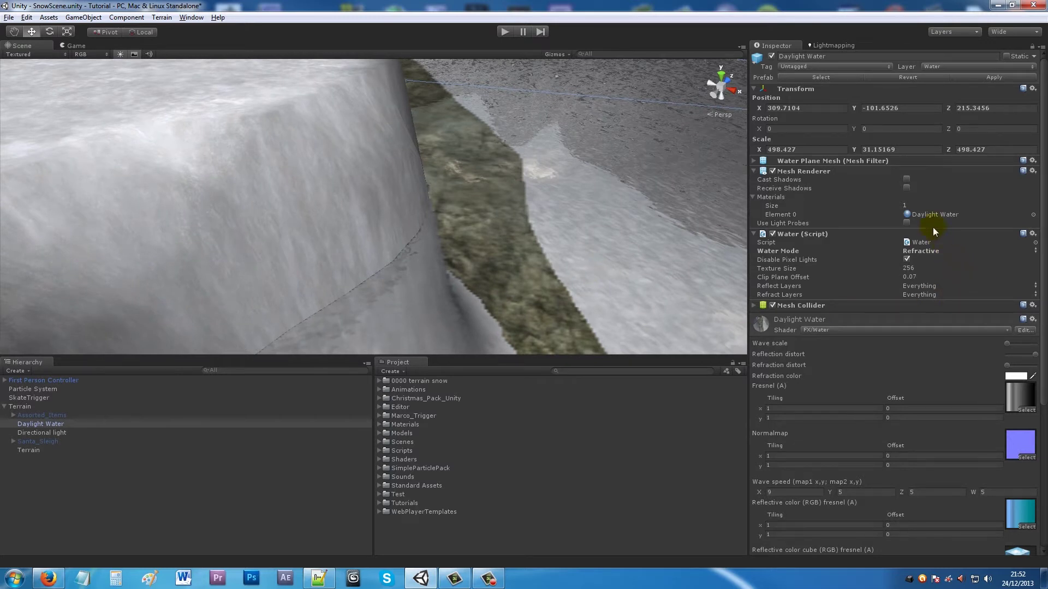
{"action": "left_click", "coordinate": [1015, 376]}
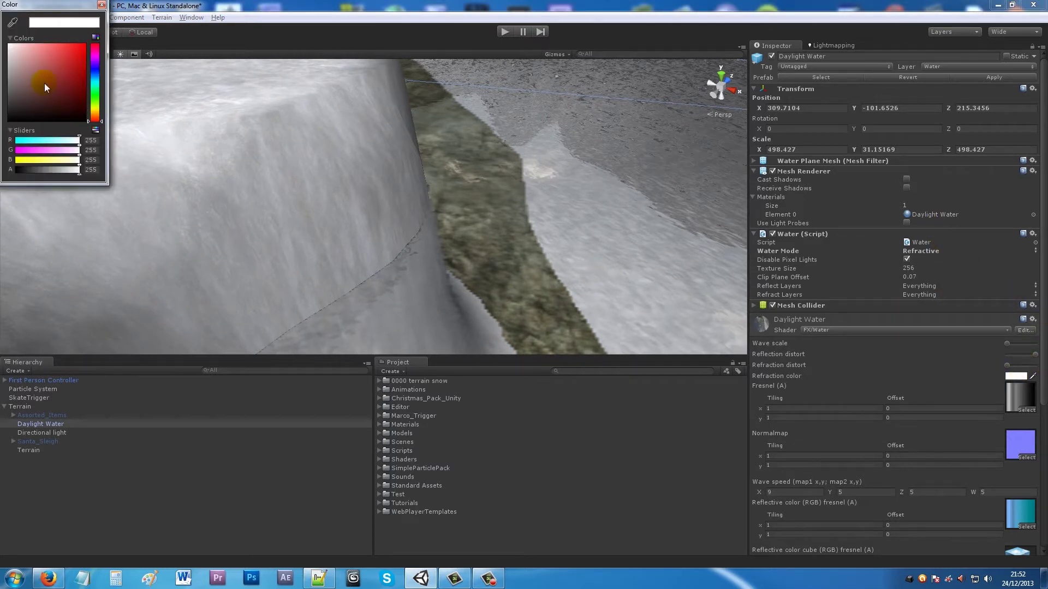
{"action": "left_click_drag", "start_coordinate": [45, 87], "coordinate": [83, 119]}
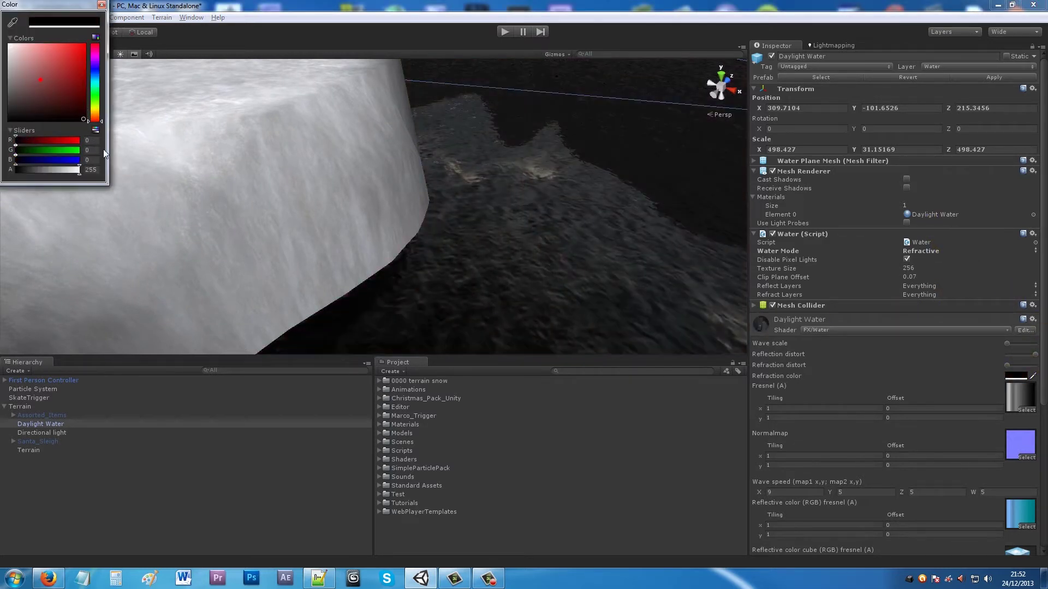
{"action": "left_click", "coordinate": [102, 5]}
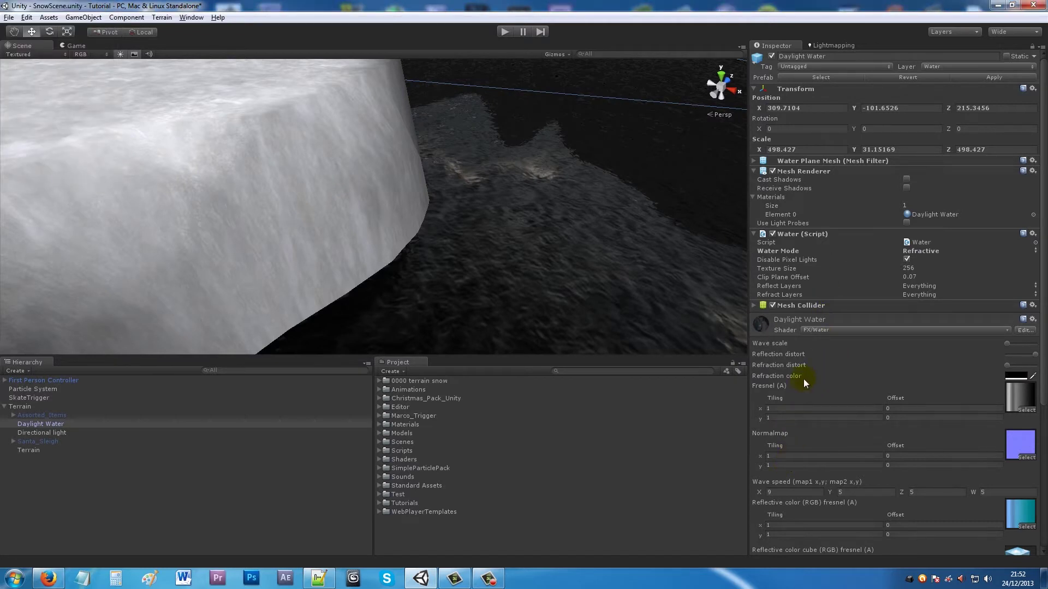
Set the Daylight Water wave speed X, Y, Z and W values to 0
{"action": "left_click", "coordinate": [856, 375]}
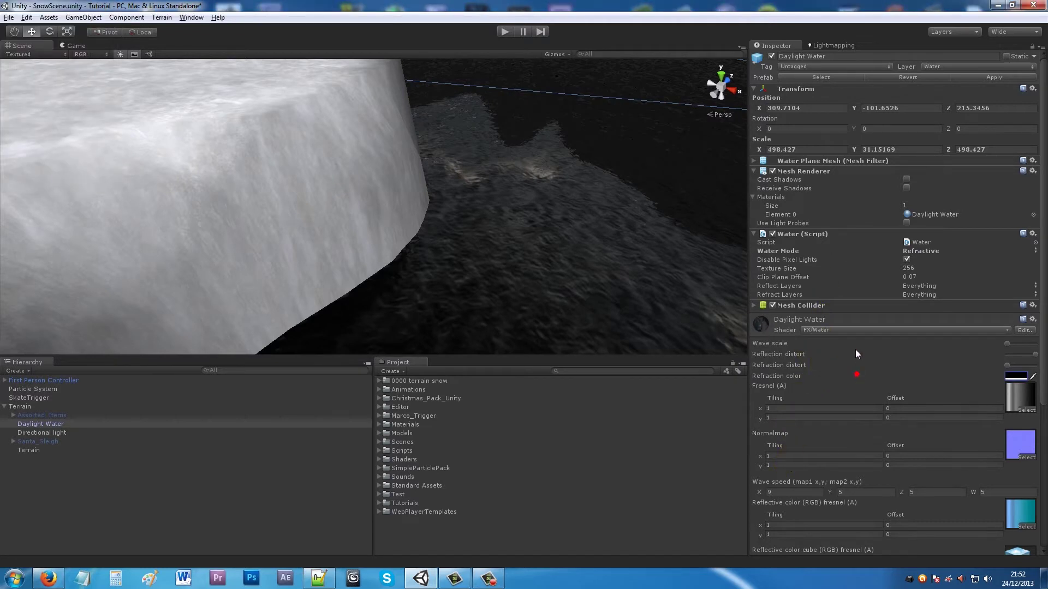
{"action": "left_click", "coordinate": [841, 318]}
{"action": "left_click", "coordinate": [842, 318]}
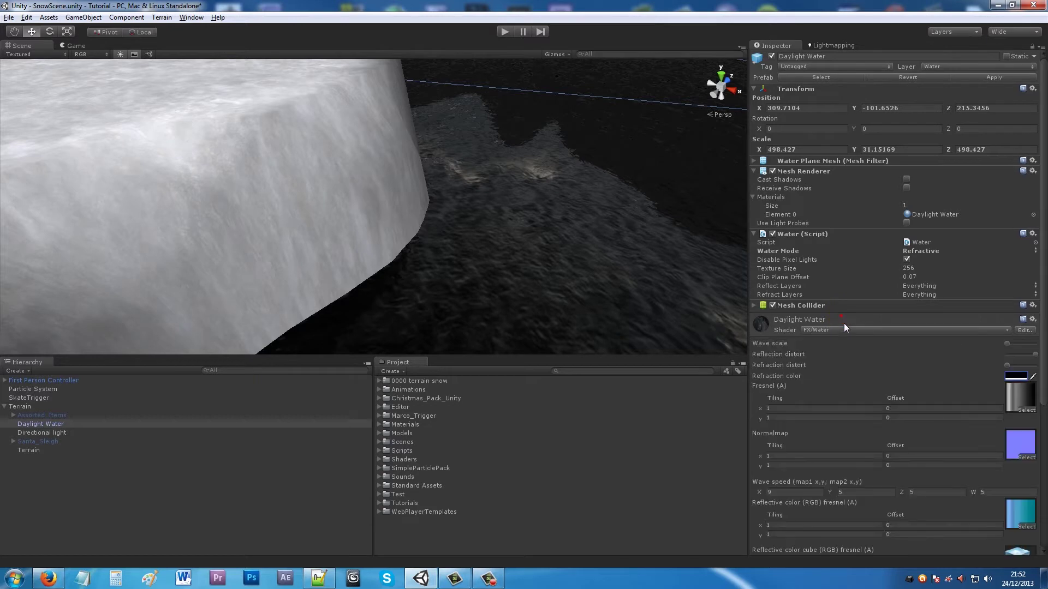
{"action": "left_click", "coordinate": [783, 493]}
{"action": "type", "text": "0"}
{"action": "left_click", "coordinate": [985, 493]}
{"action": "key", "text": "BackSpace"}
Check the water's Mesh Collider and component list, then briefly play-test the scene
{"action": "left_click", "coordinate": [755, 306]}
{"action": "left_click", "coordinate": [755, 306]}
{"action": "left_click", "coordinate": [127, 17]}
{"action": "mouse_move", "coordinate": [145, 67]}
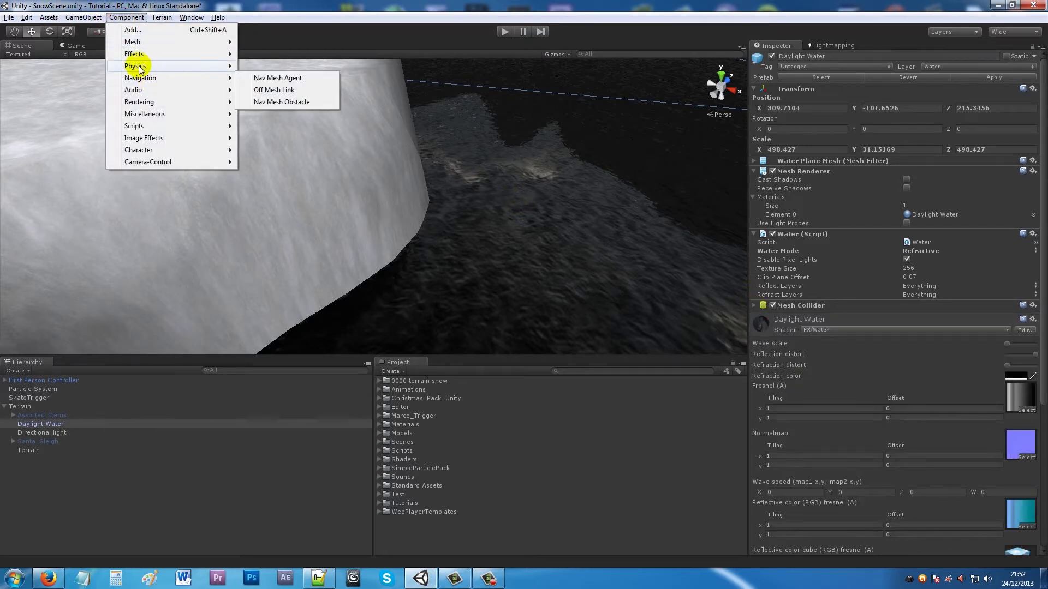
{"action": "left_click", "coordinate": [304, 6]}
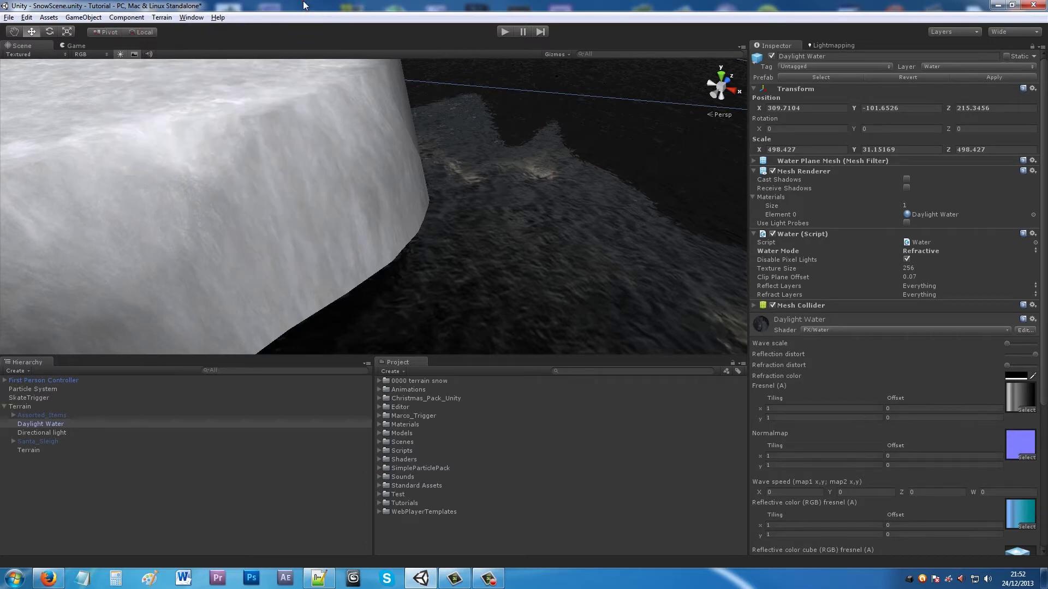
{"action": "left_click", "coordinate": [506, 31]}
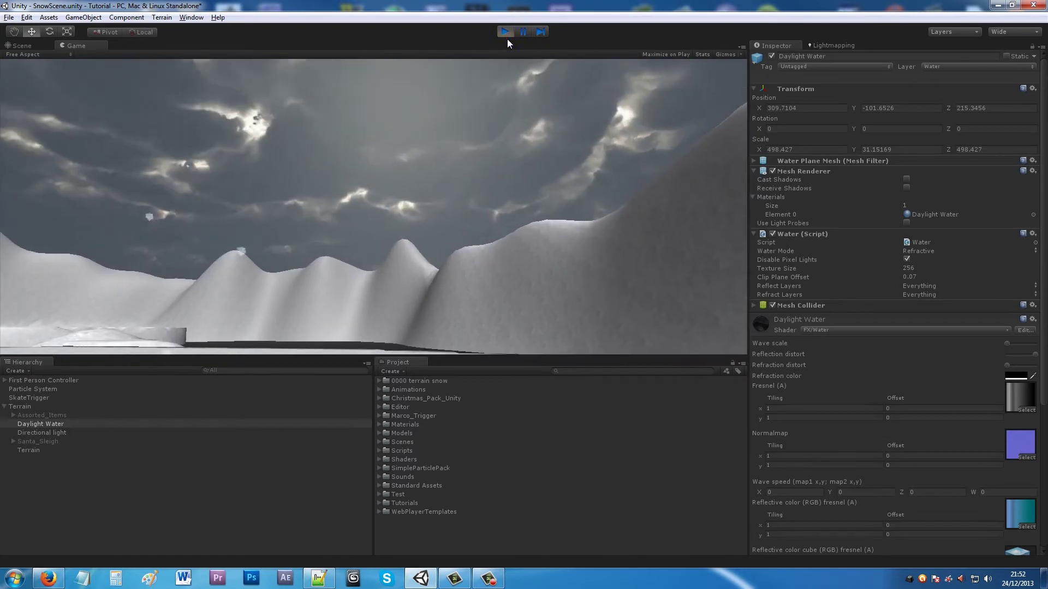
{"action": "left_click", "coordinate": [505, 32]}
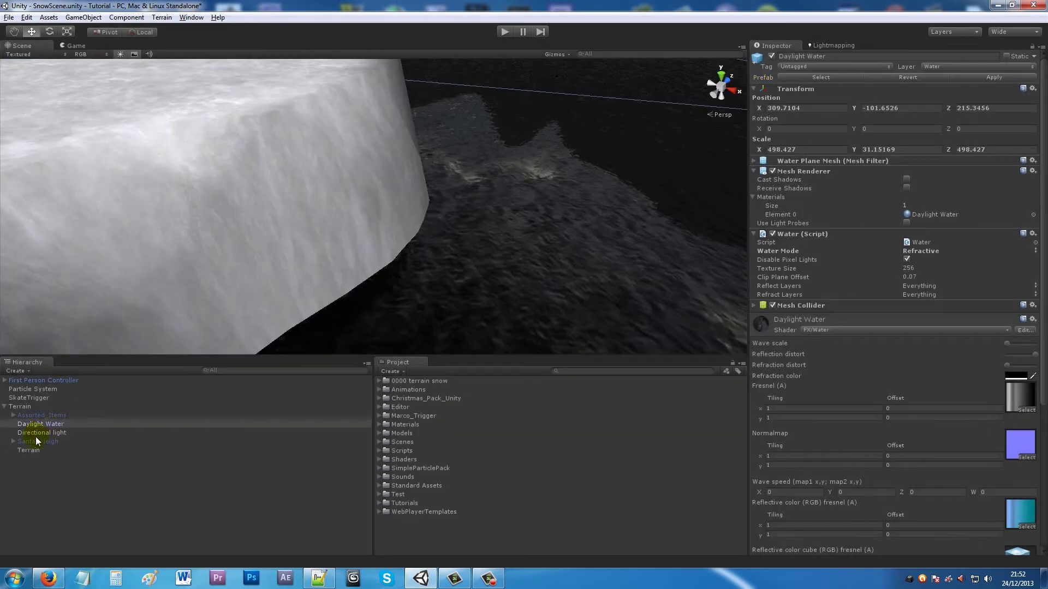
Deactivate the Particle System and play-test the scene without snowfall
{"action": "left_click", "coordinate": [29, 390]}
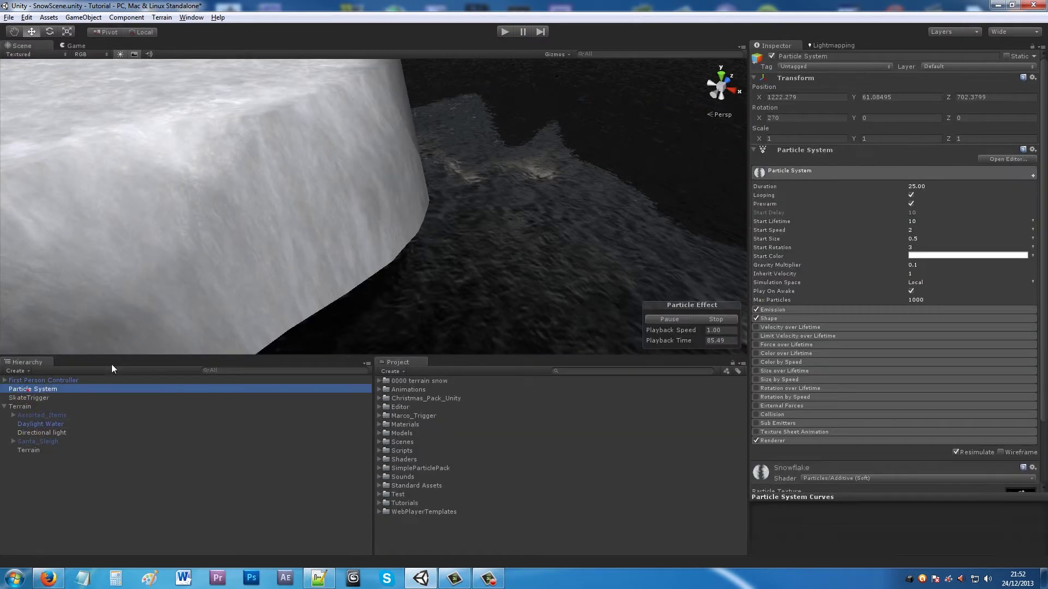
{"action": "left_click", "coordinate": [772, 56]}
{"action": "left_click", "coordinate": [504, 31]}
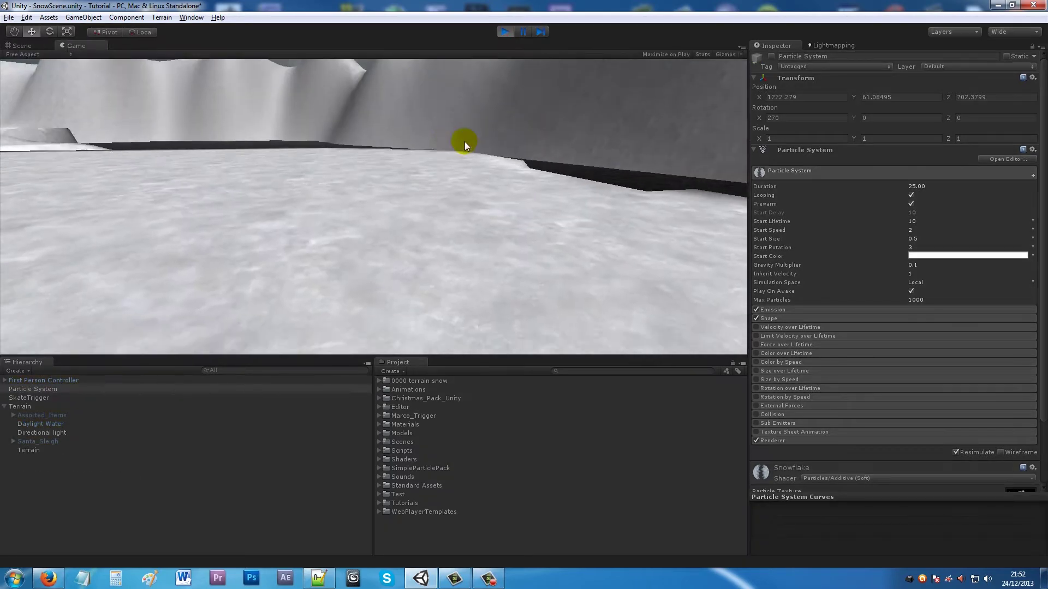
{"action": "left_click_drag", "start_coordinate": [473, 144], "coordinate": [461, 105]}
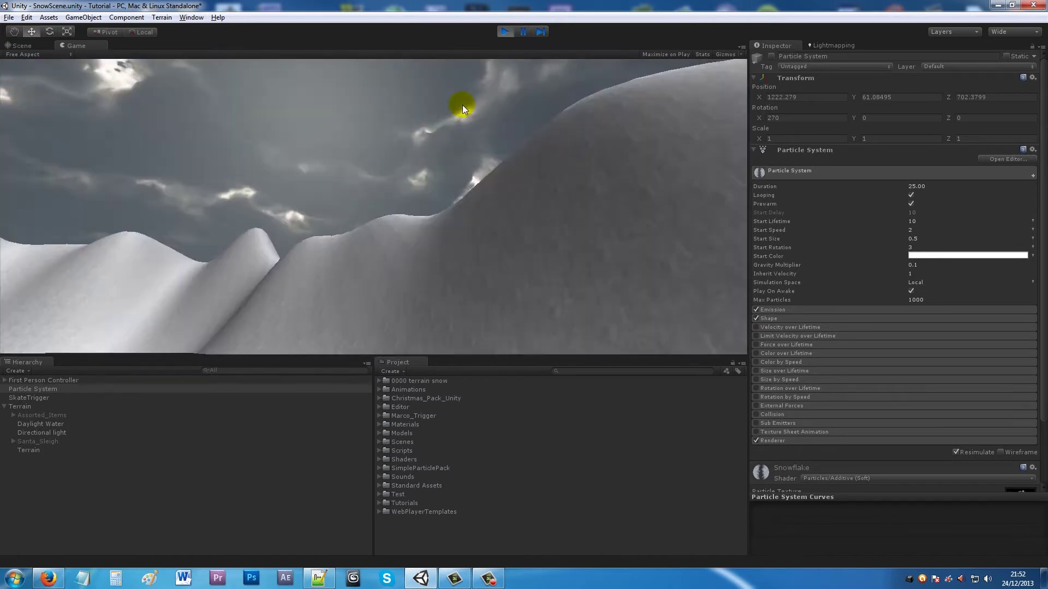
{"action": "left_click", "coordinate": [505, 30]}
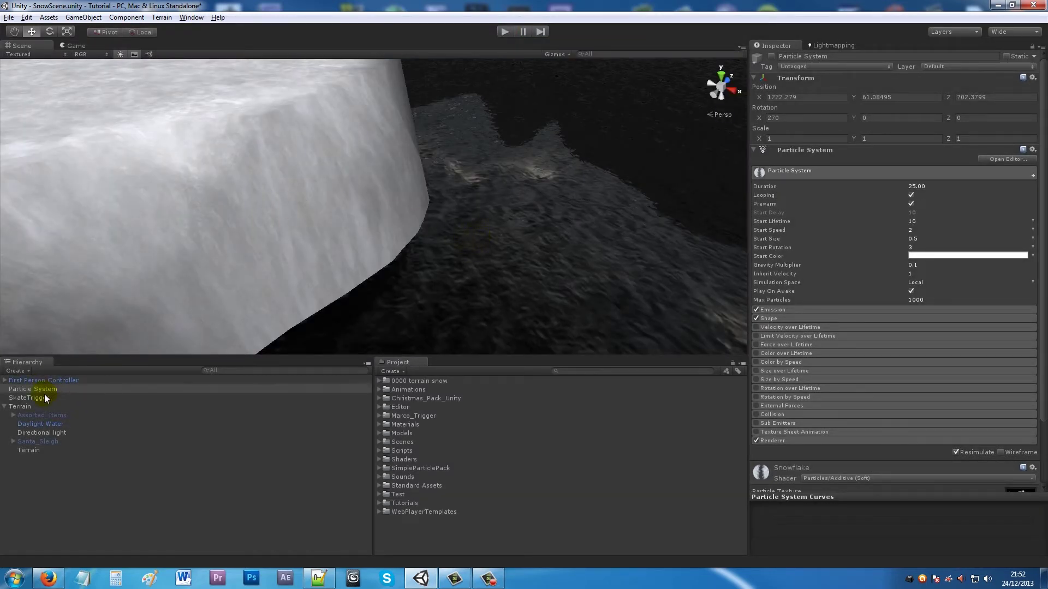
Reactivate the Particle System and frame the snow emitter in the Scene view
{"action": "left_click_drag", "start_coordinate": [58, 324], "coordinate": [502, 231], "text": "alt"}
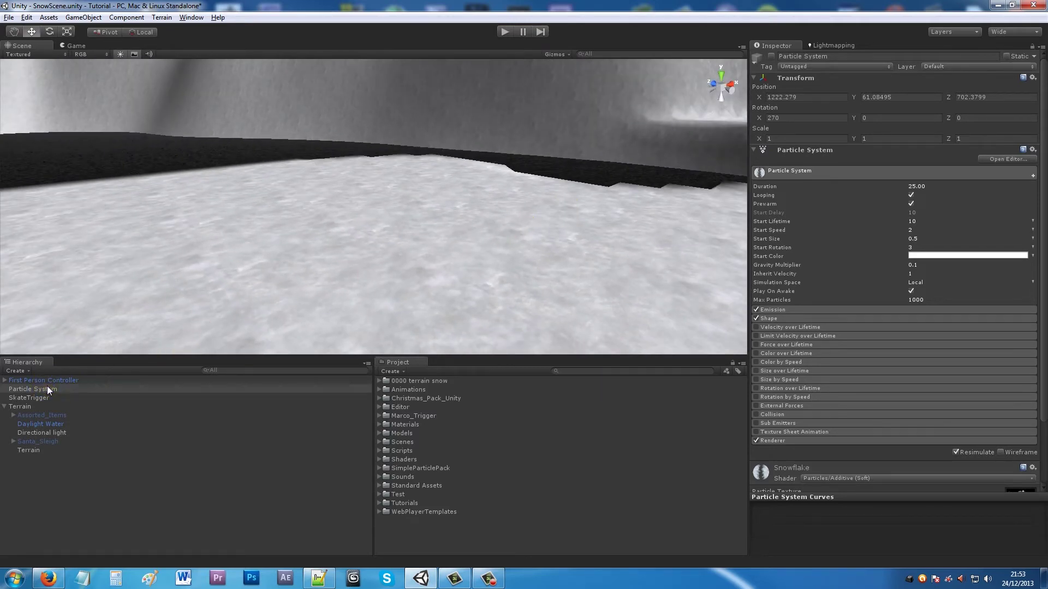
{"action": "left_click", "coordinate": [772, 57]}
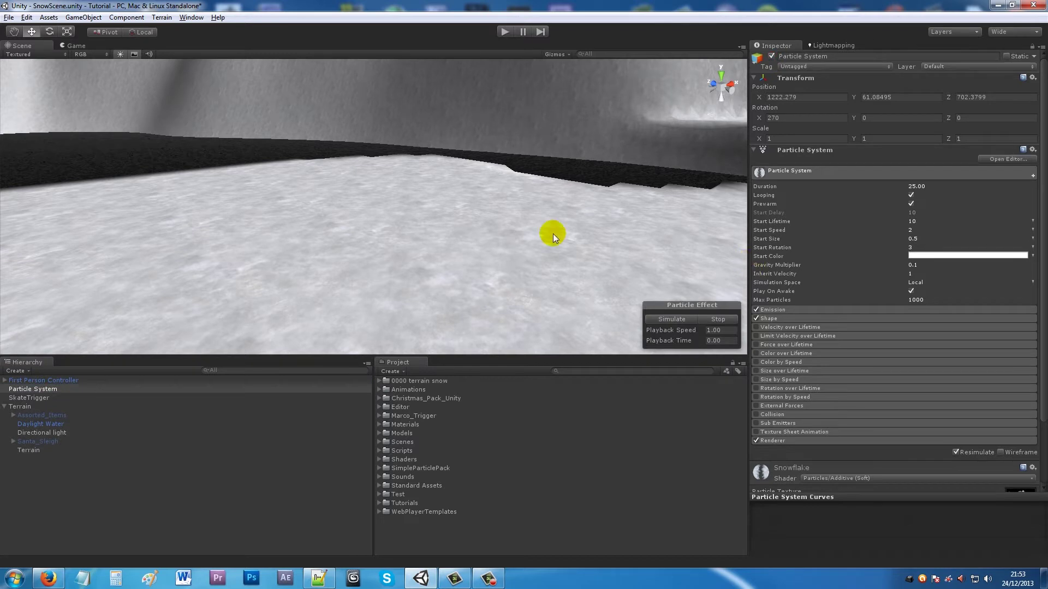
{"action": "left_click_drag", "start_coordinate": [427, 217], "coordinate": [202, 312], "text": "alt"}
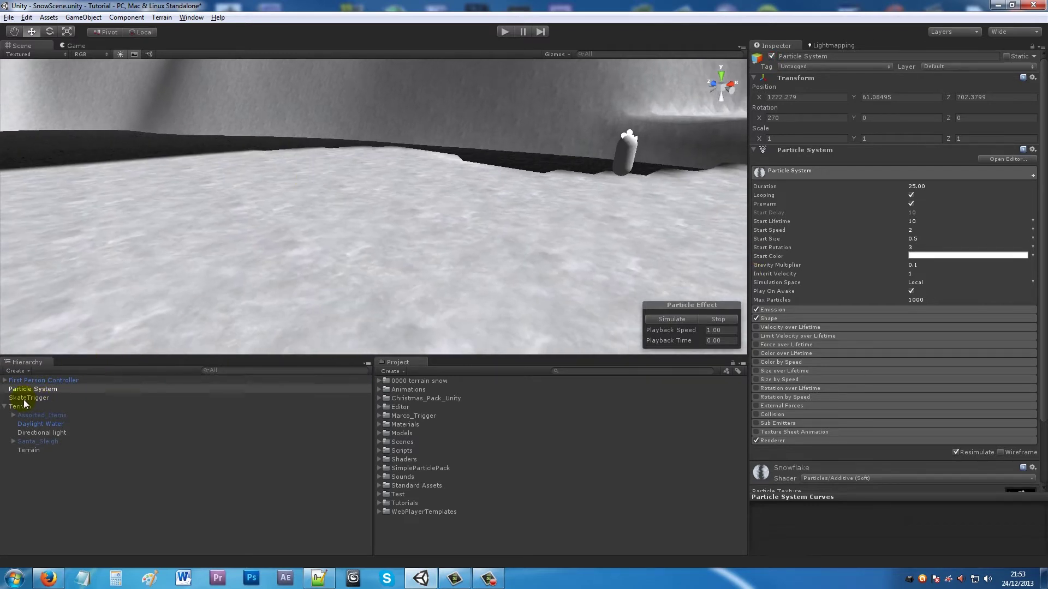
{"action": "left_click_drag", "start_coordinate": [647, 224], "coordinate": [460, 279], "text": "alt"}
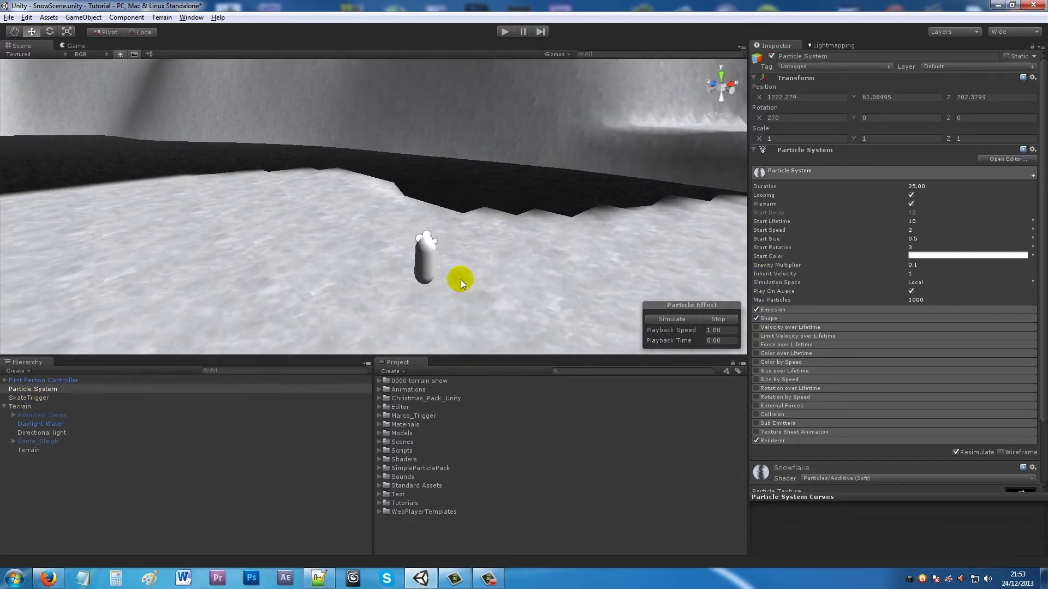
Select the Particle System and browse the GameObject and asset menus without creating anything
{"action": "left_click", "coordinate": [131, 365]}
{"action": "left_click", "coordinate": [82, 18]}
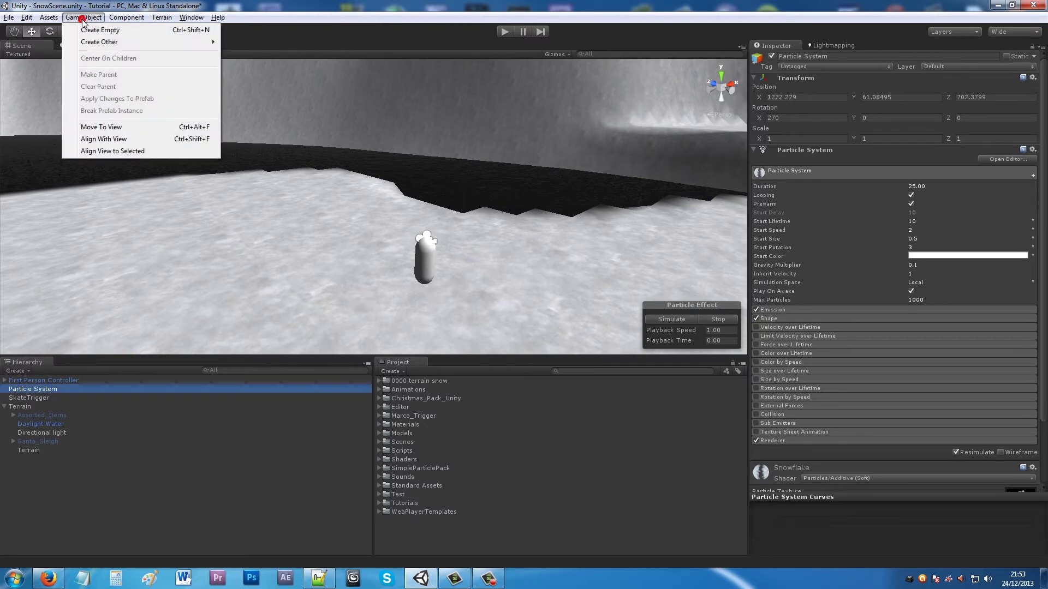
{"action": "mouse_move", "coordinate": [109, 49]}
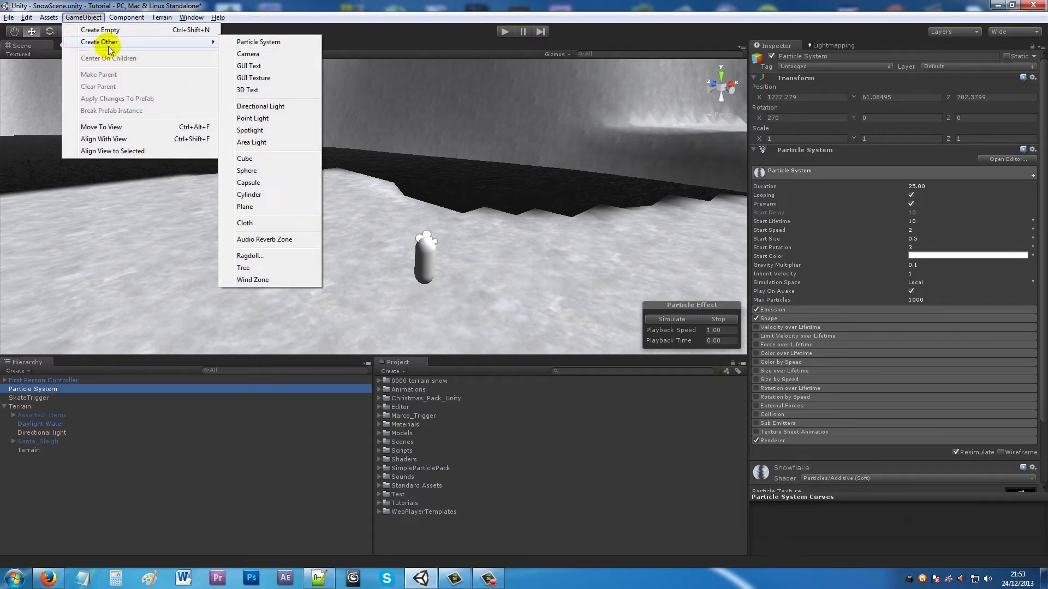
{"action": "left_click", "coordinate": [316, 10]}
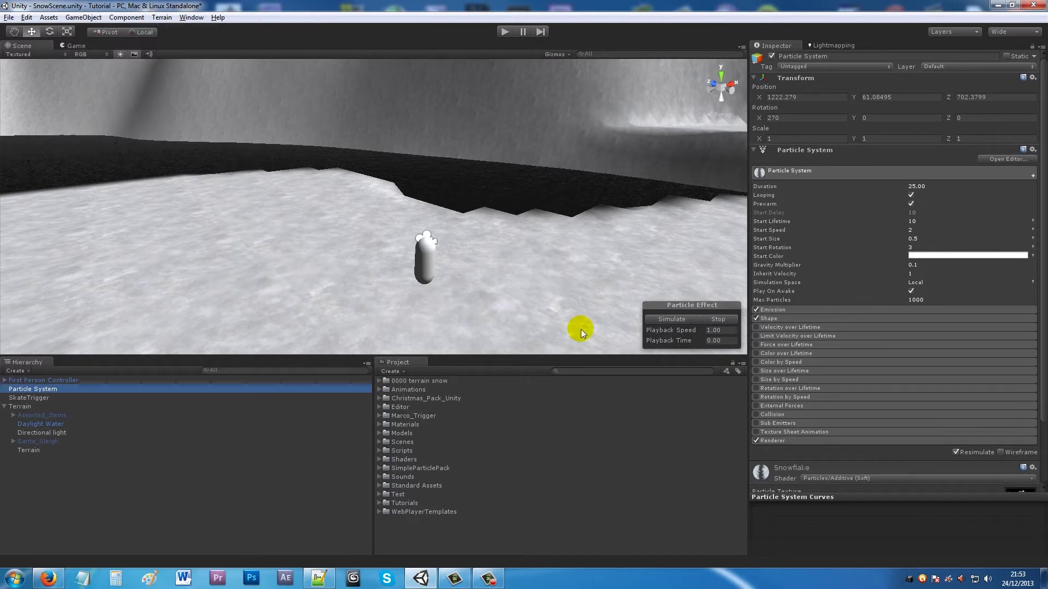
{"action": "right_click", "coordinate": [433, 532]}
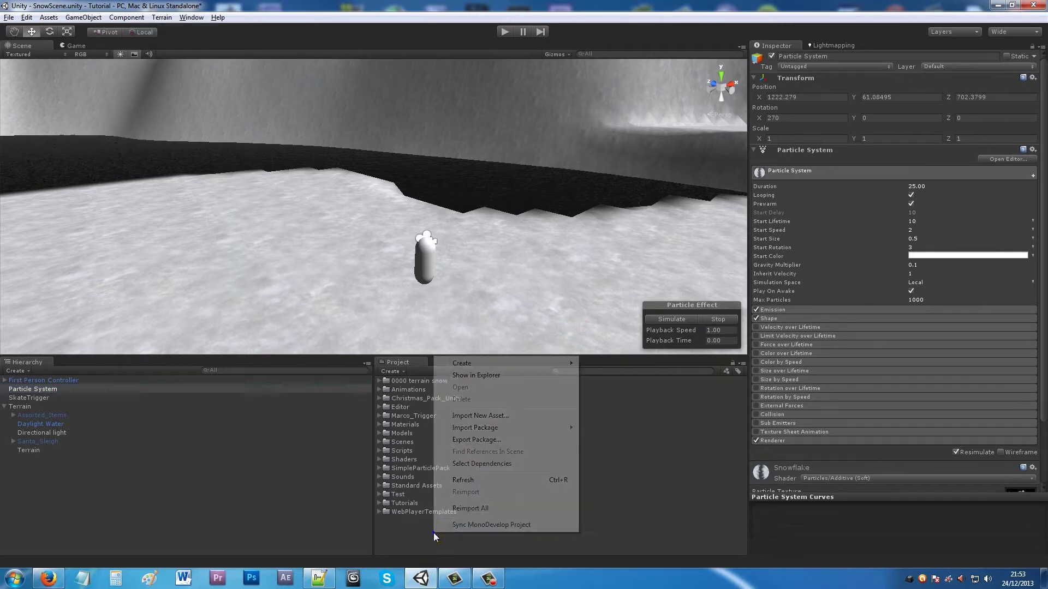
{"action": "mouse_move", "coordinate": [482, 430]}
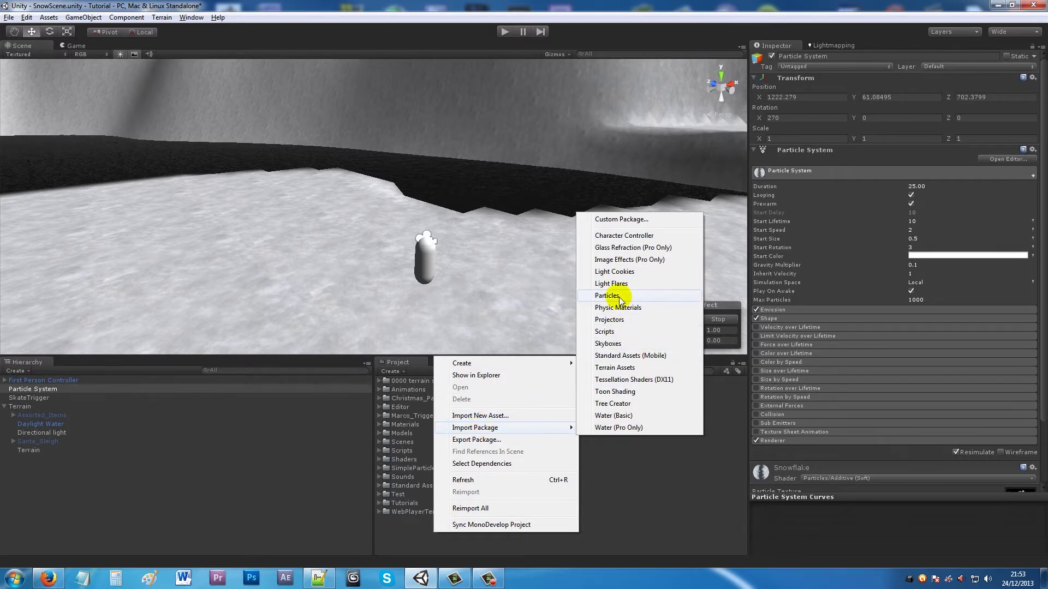
{"action": "left_click", "coordinate": [491, 465]}
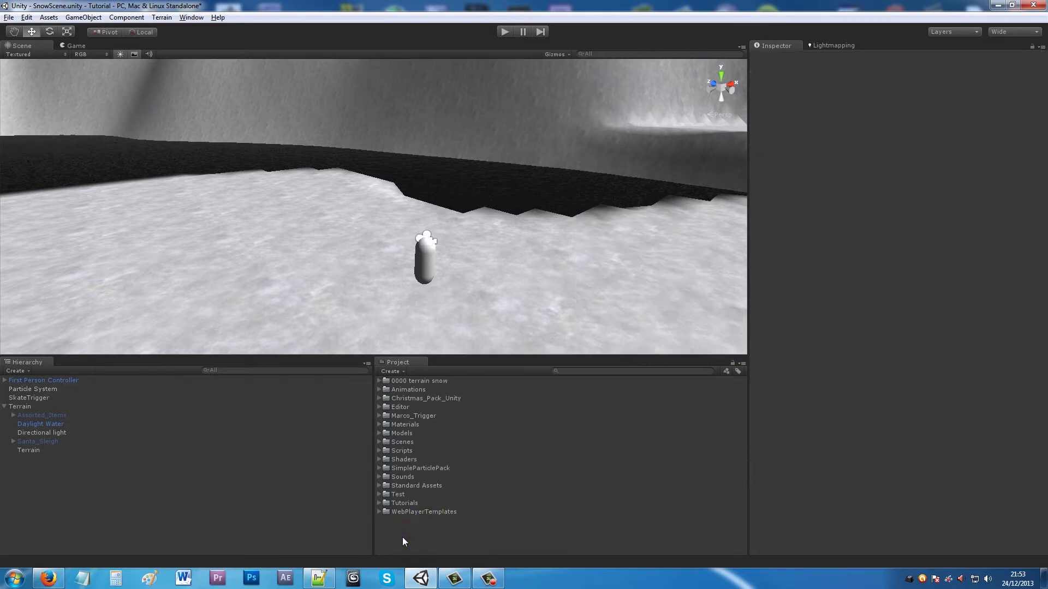
Set the particle Renderer material to Snowflake
{"action": "left_click", "coordinate": [48, 388]}
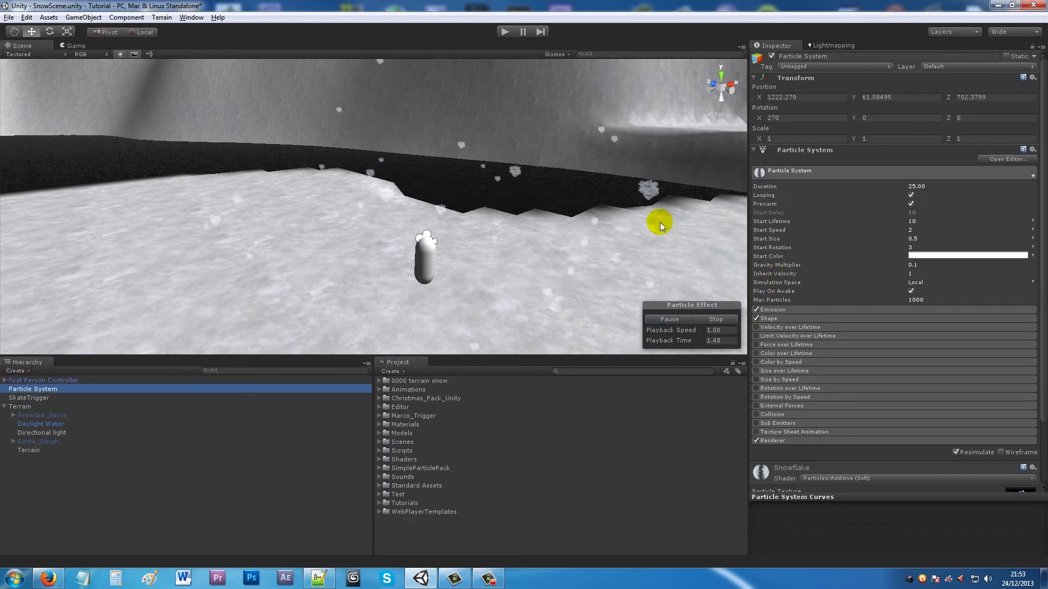
{"action": "left_click", "coordinate": [817, 178]}
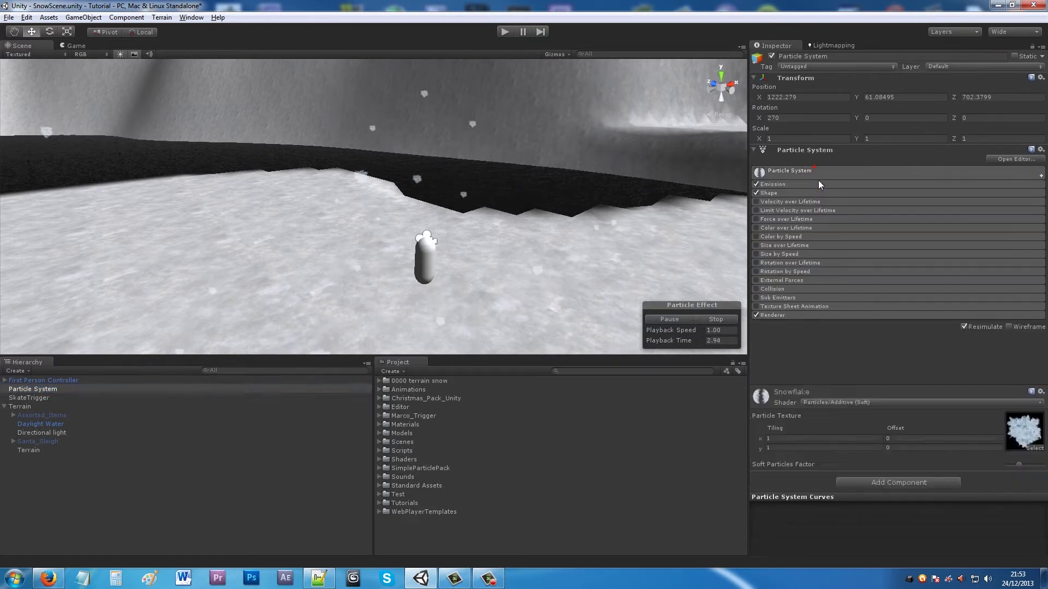
{"action": "left_click", "coordinate": [796, 316]}
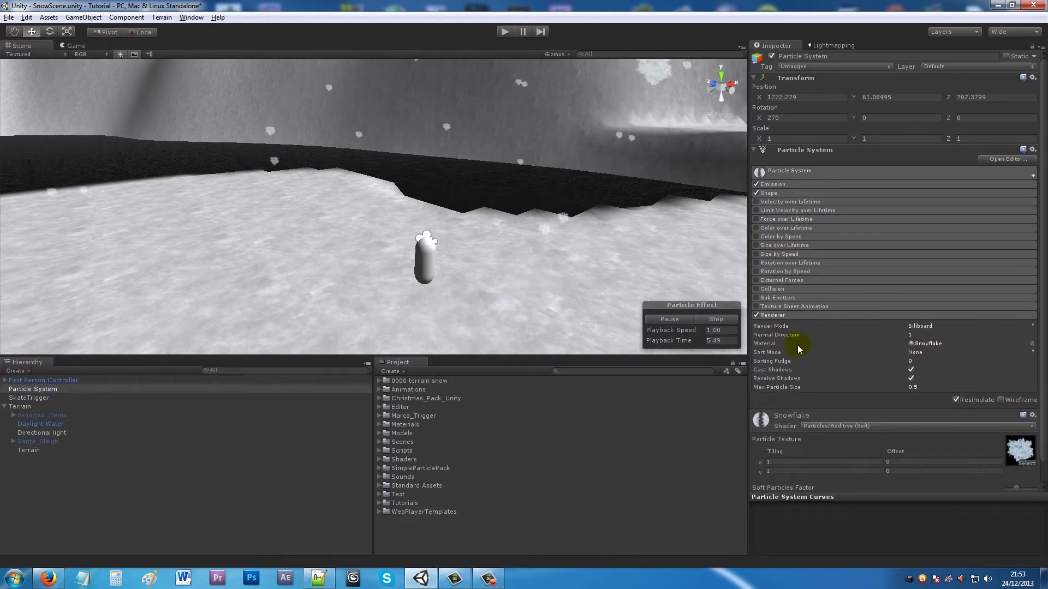
{"action": "left_click", "coordinate": [1032, 343]}
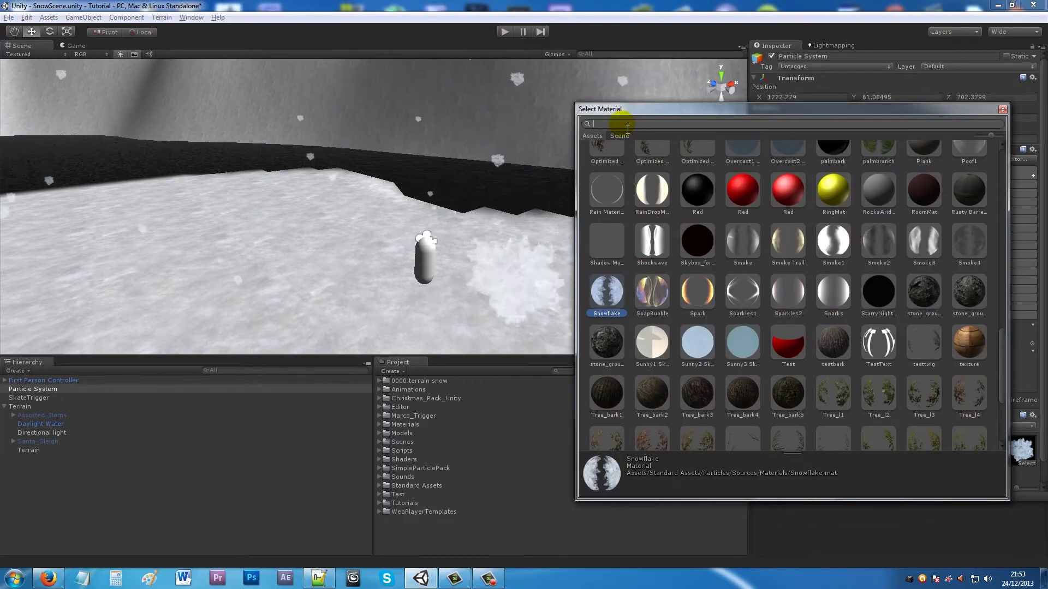
{"action": "type", "text": "snow"}
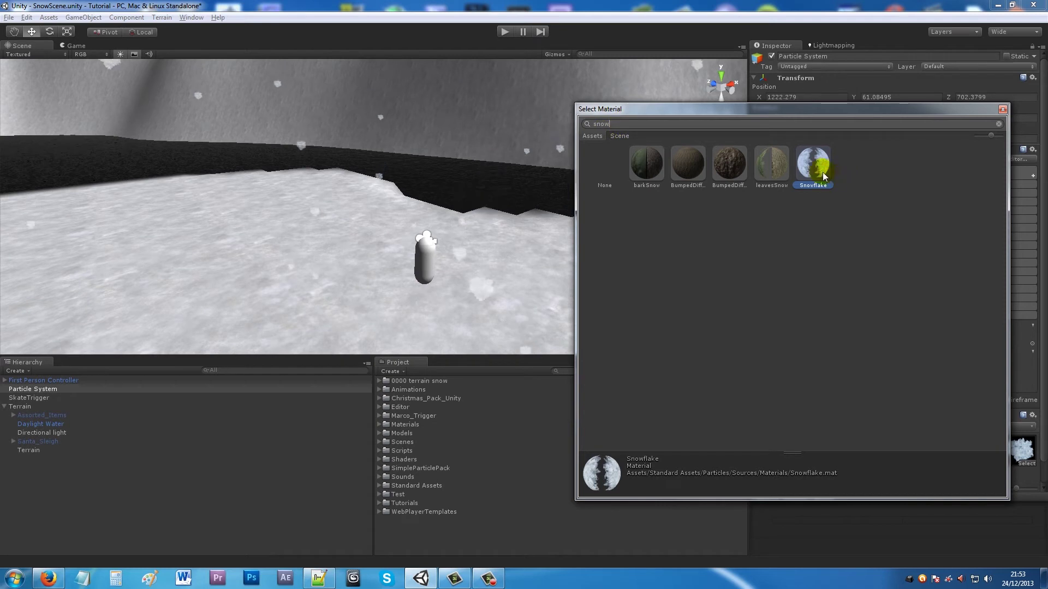
{"action": "left_click", "coordinate": [1002, 109]}
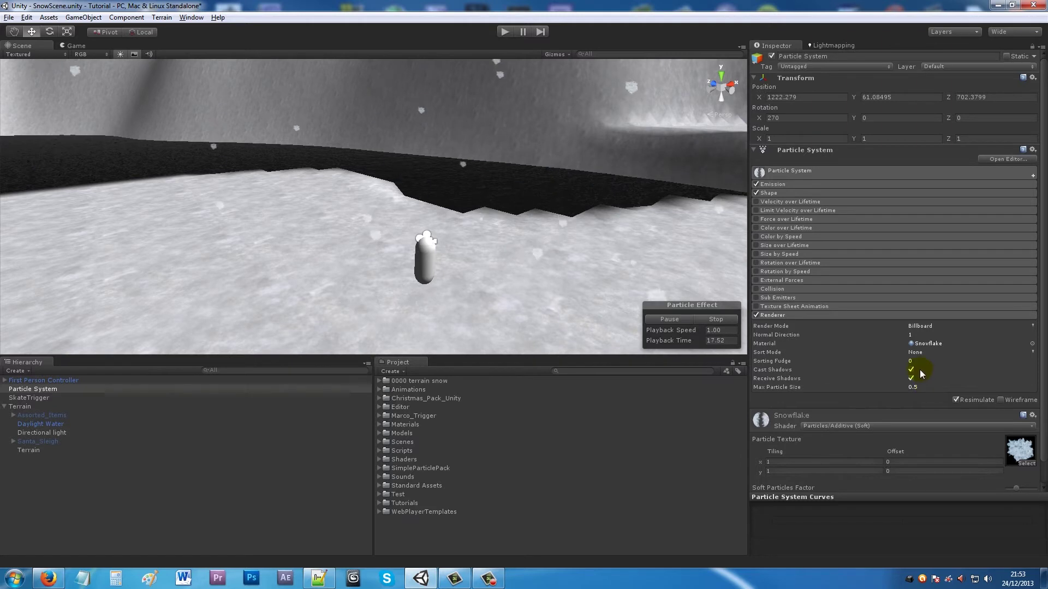
Check the Shape (Sphere, radius 9.81) and Emission rate 10 settings
{"action": "left_click", "coordinate": [824, 314]}
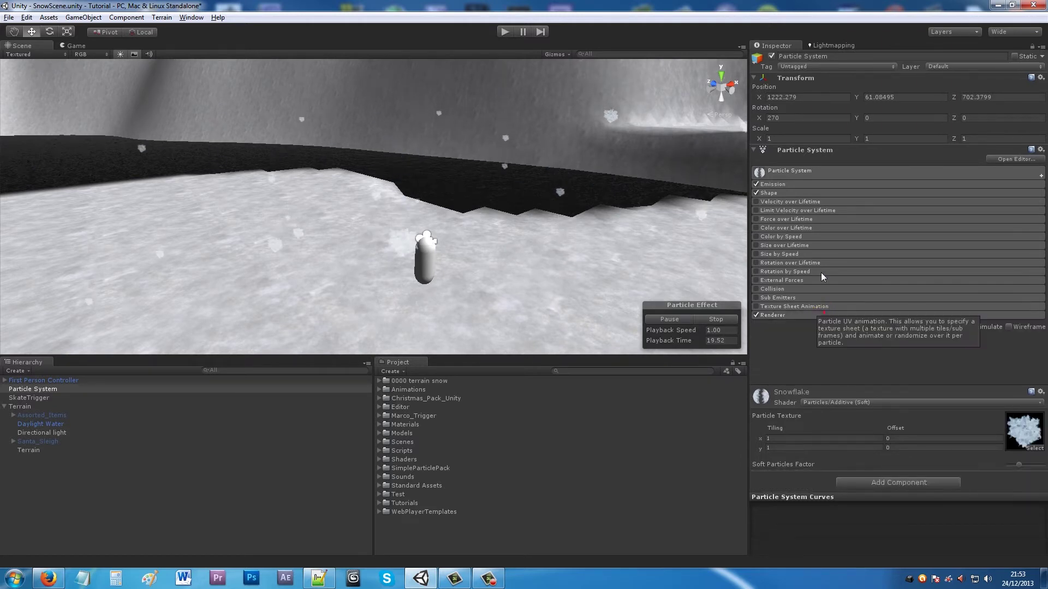
{"action": "left_click", "coordinate": [786, 192]}
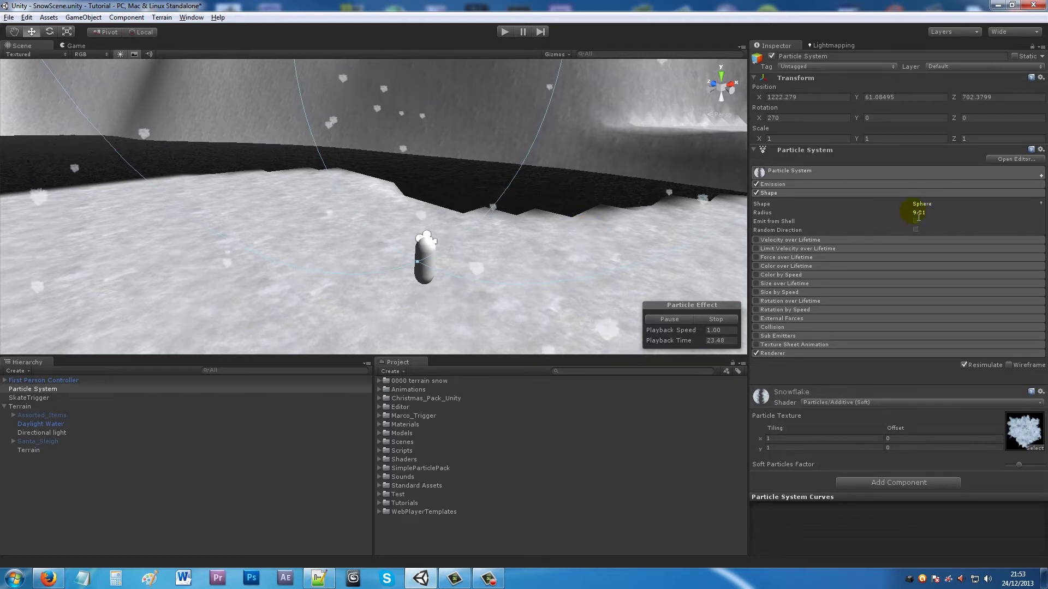
{"action": "left_click", "coordinate": [787, 194]}
{"action": "left_click", "coordinate": [793, 187]}
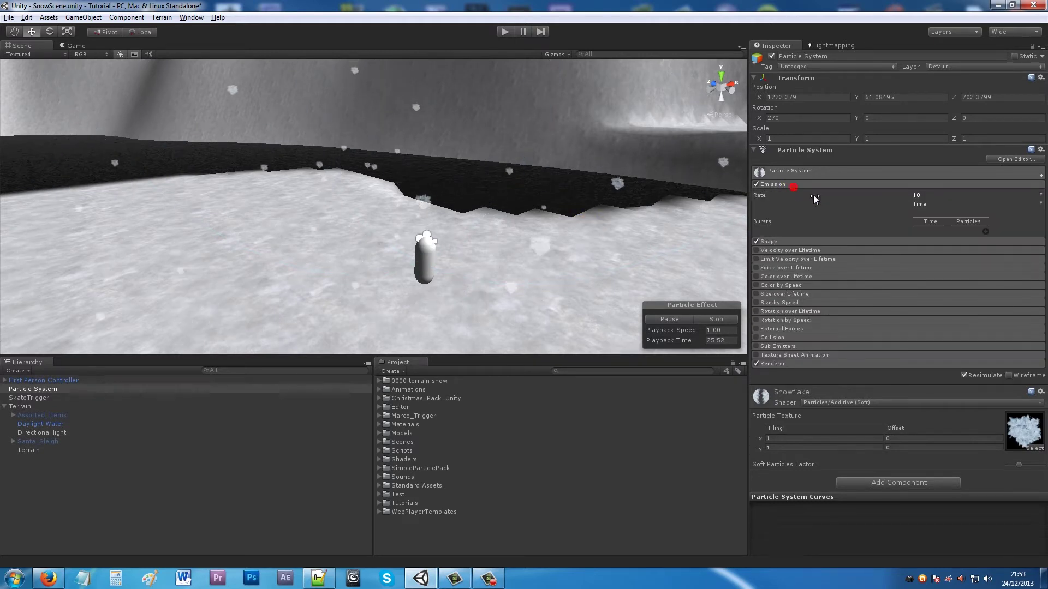
{"action": "left_click", "coordinate": [855, 188]}
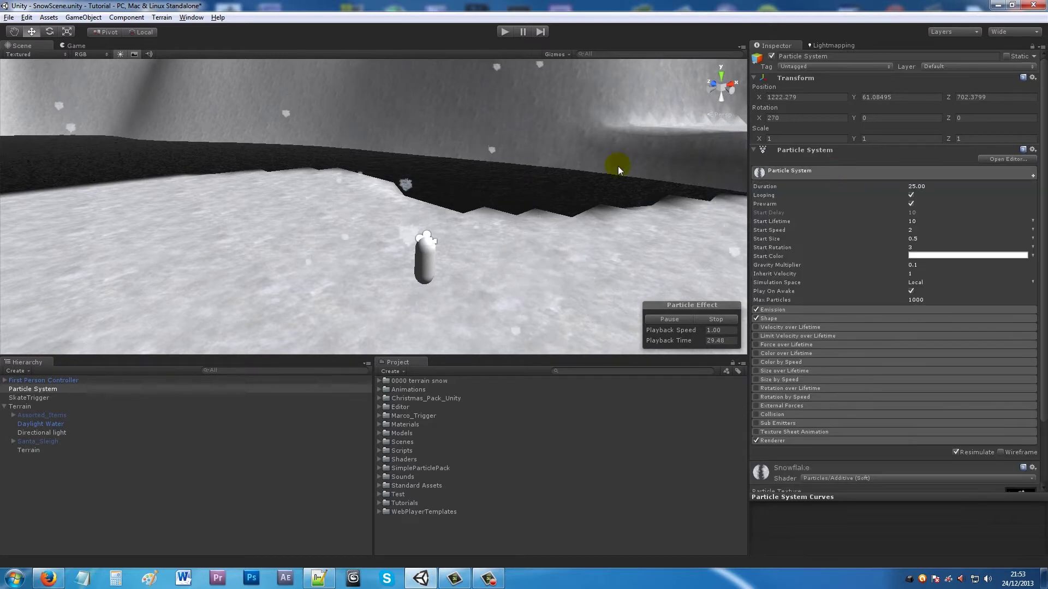
Review the main particle settings: Start Size 0.5, Start Speed 2, Gravity Multiplier 0.1
{"action": "scroll", "coordinate": [545, 235], "scroll_direction": "down", "scroll_amount": 2}
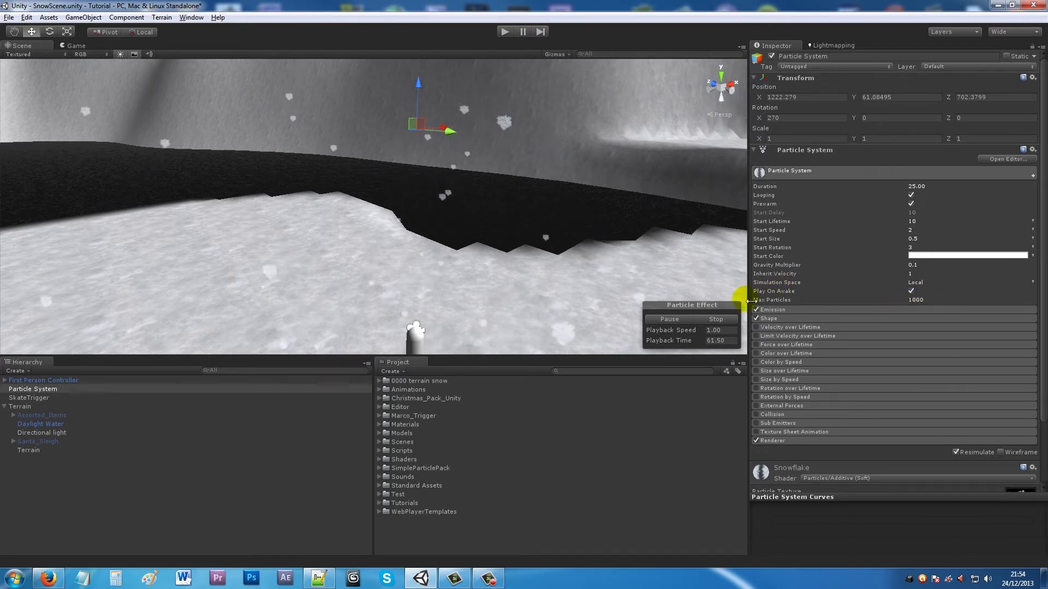
{"action": "left_click", "coordinate": [834, 176]}
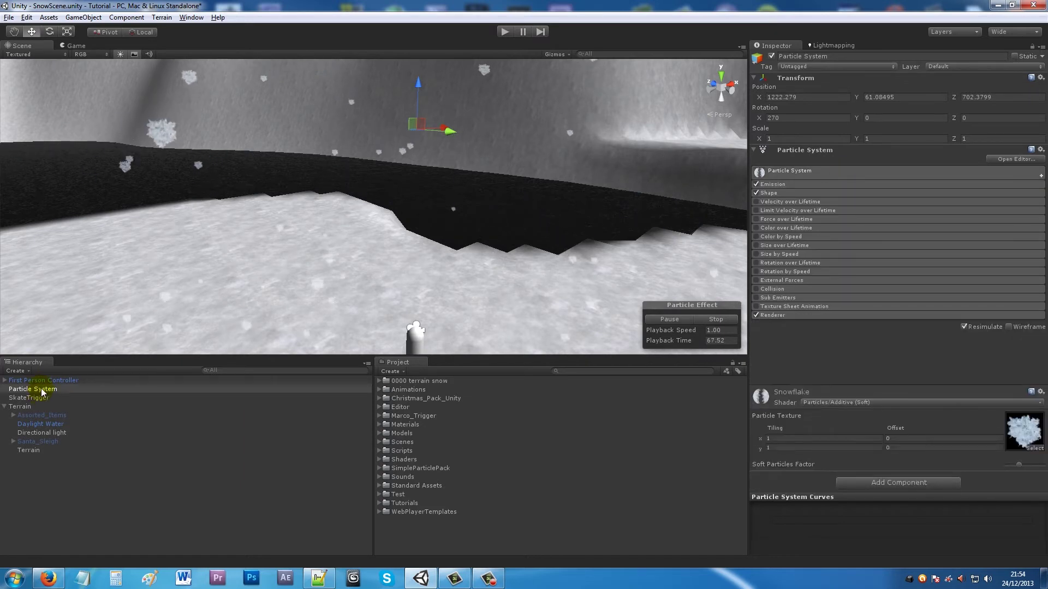
Parent the Particle System under First Person Controller and play-test the snowfall
{"action": "left_click", "coordinate": [4, 380]}
{"action": "left_click_drag", "start_coordinate": [30, 407], "coordinate": [46, 383]}
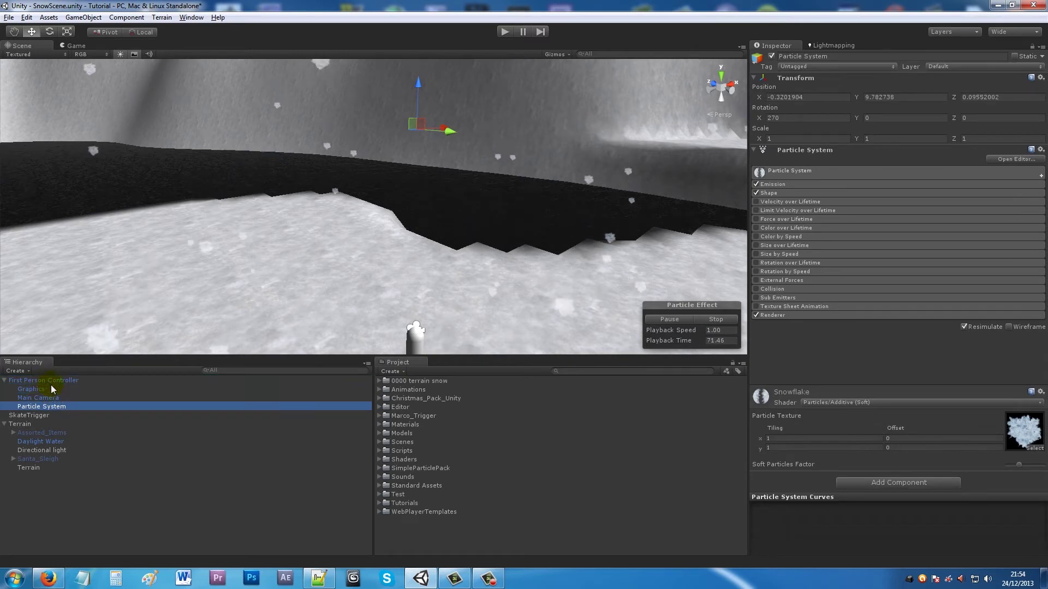
{"action": "left_click", "coordinate": [504, 32]}
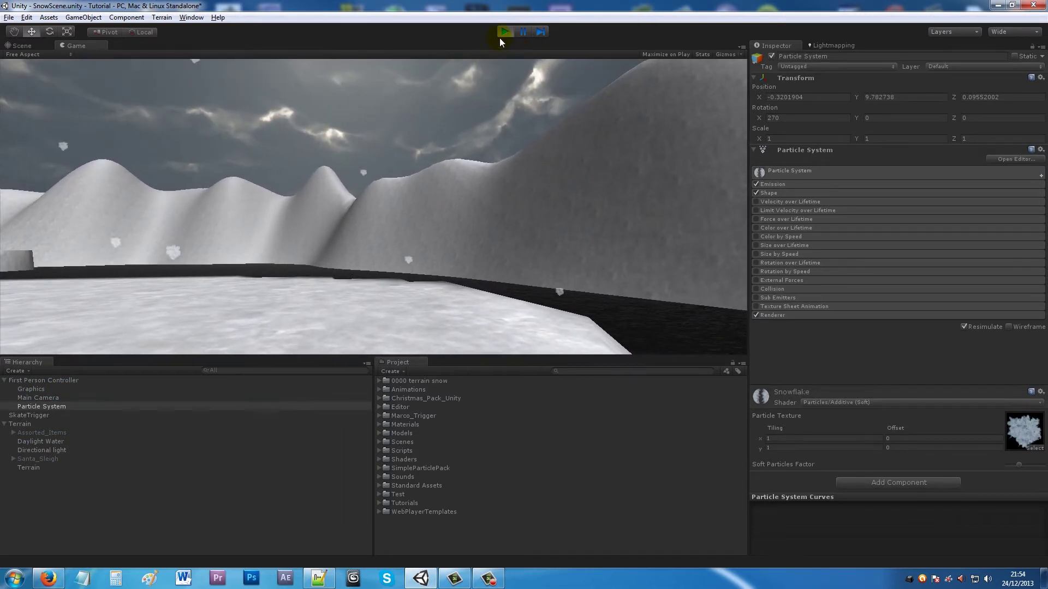
{"action": "left_click", "coordinate": [503, 33]}
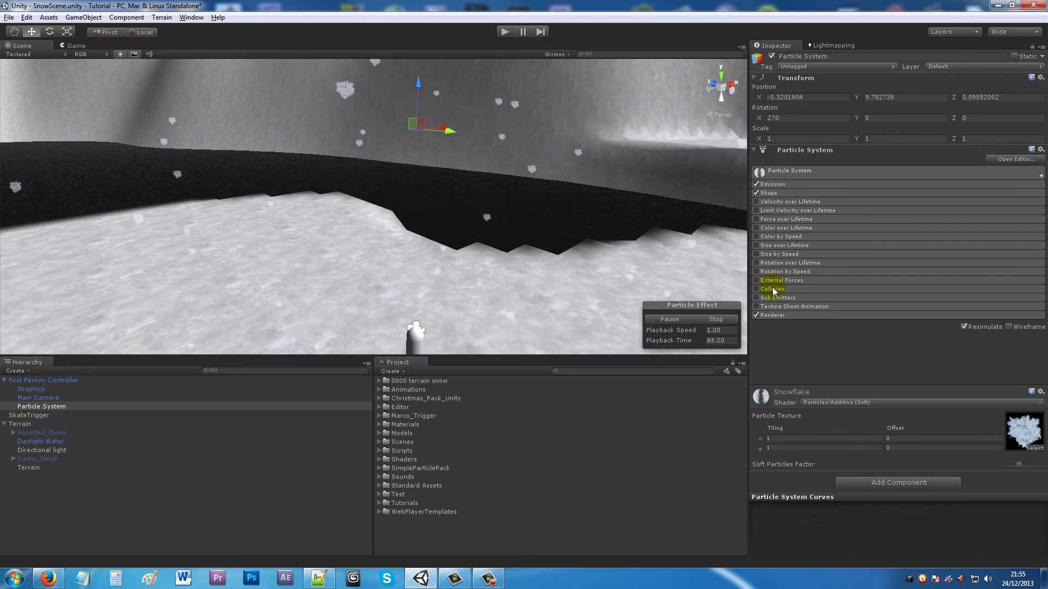
Stop the snow preview, select SkateTrigger and center it over the dark river
{"action": "left_click", "coordinate": [716, 319]}
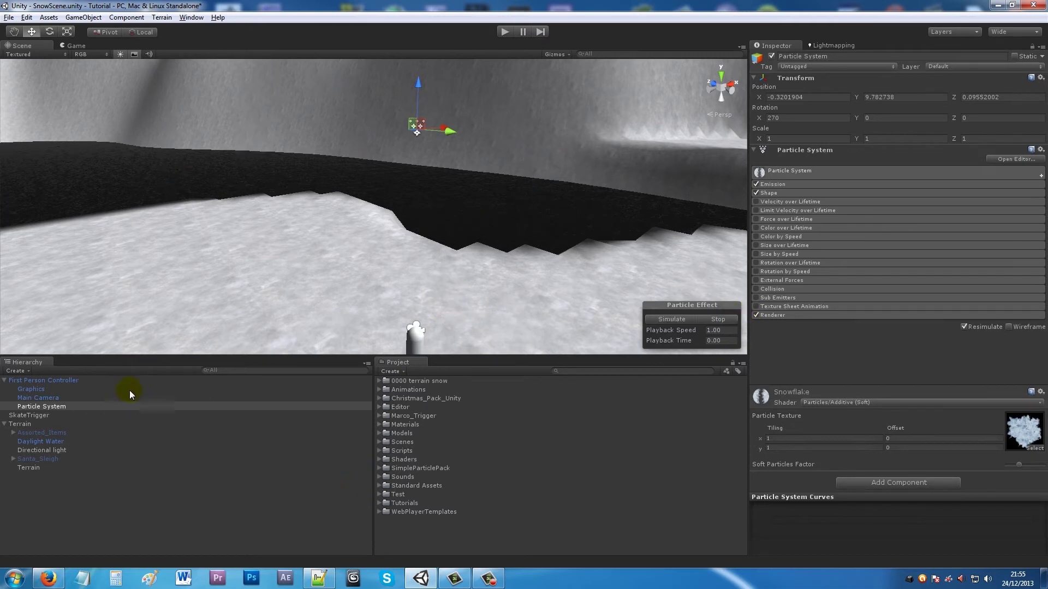
{"action": "left_click", "coordinate": [40, 416]}
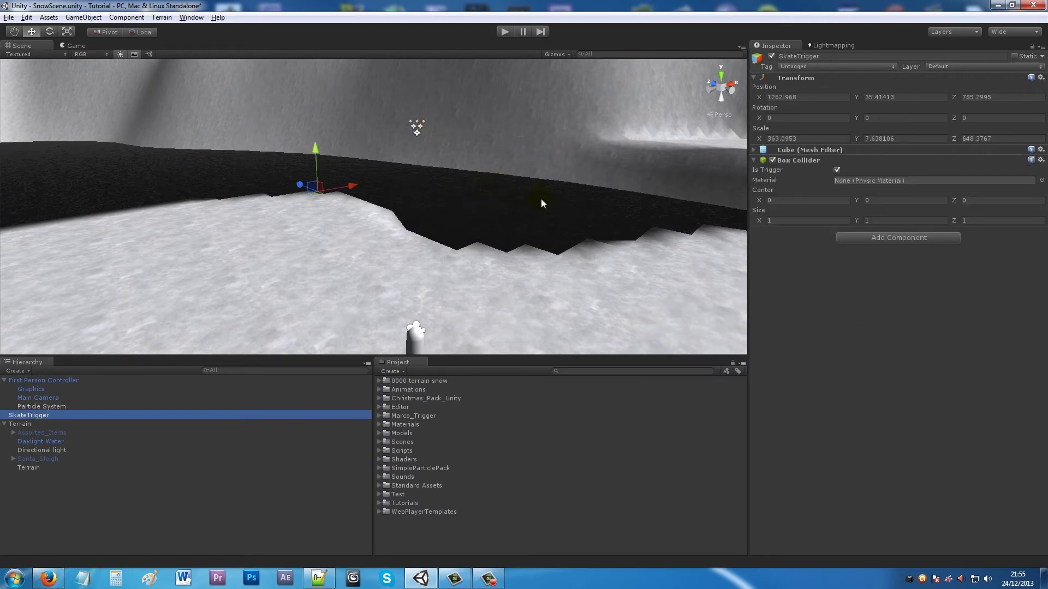
{"action": "right_click_drag", "start_coordinate": [542, 203], "coordinate": [442, 164]}
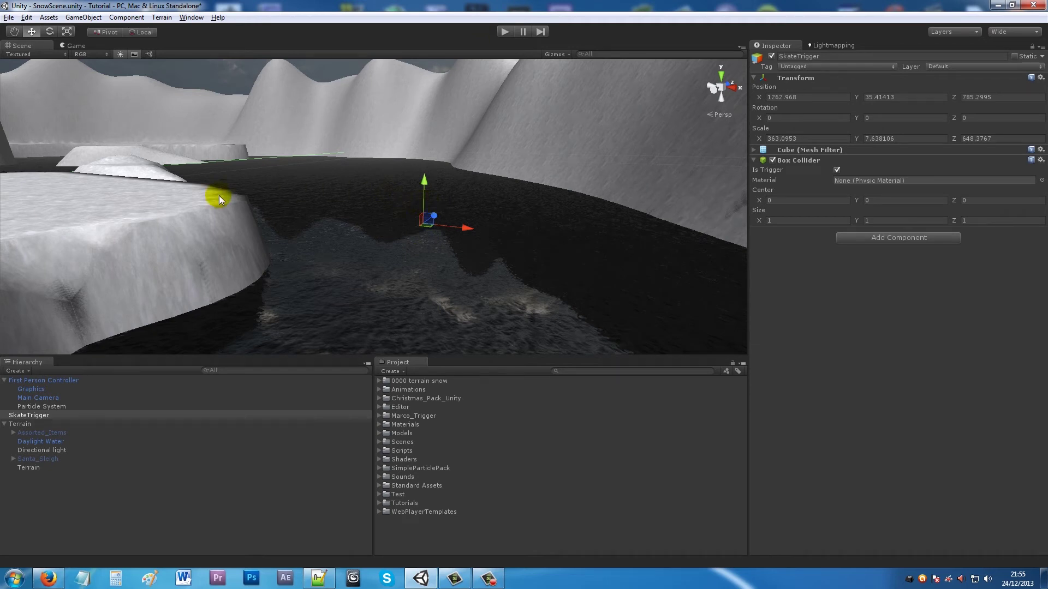
{"action": "left_click_drag", "start_coordinate": [219, 195], "coordinate": [122, 182]}
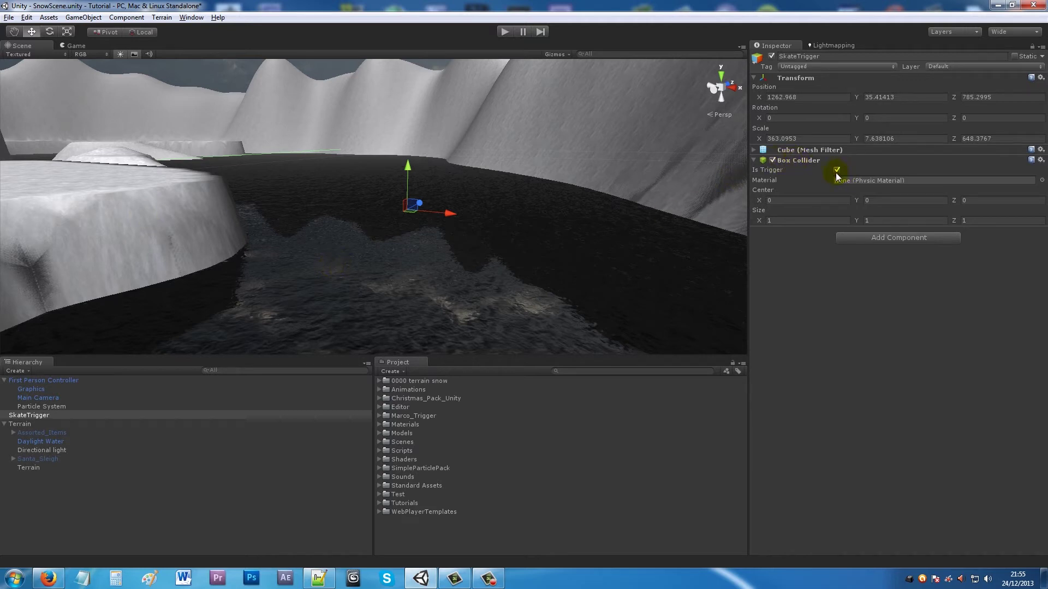
{"action": "right_click", "coordinate": [422, 525]}
Create a Skate.js script via Create > Javascript and open it in MonoDevelop
{"action": "mouse_move", "coordinate": [453, 357]}
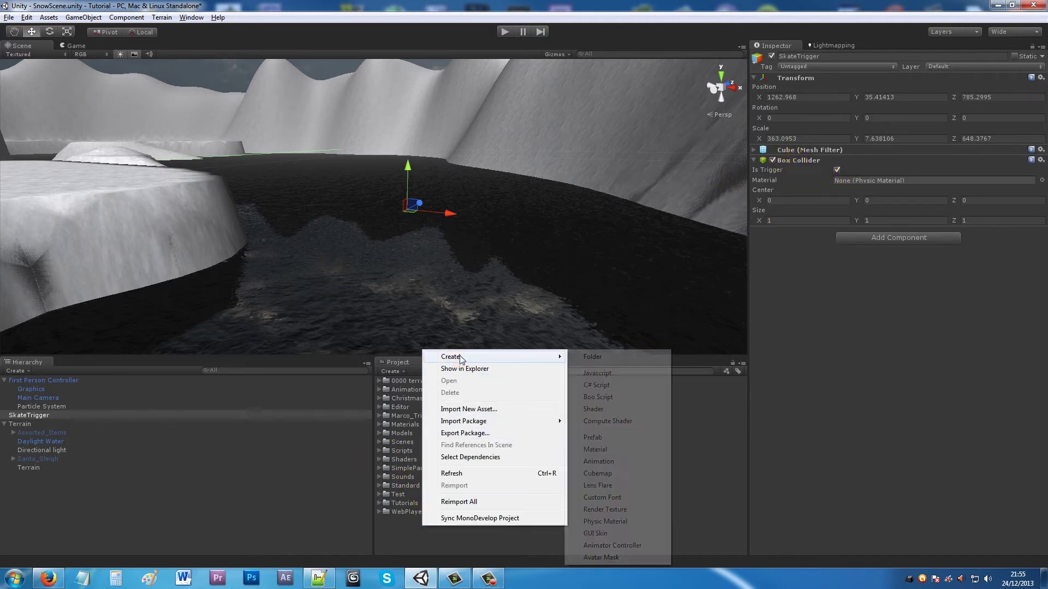
{"action": "left_click", "coordinate": [596, 373]}
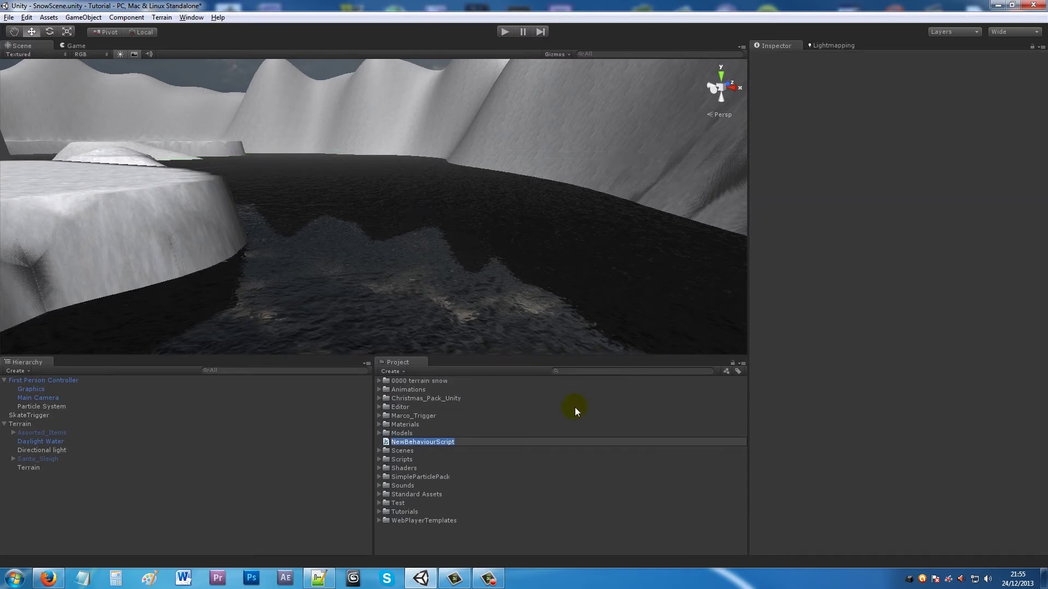
{"action": "type", "text": "Skate"}
{"action": "key", "text": "Return"}
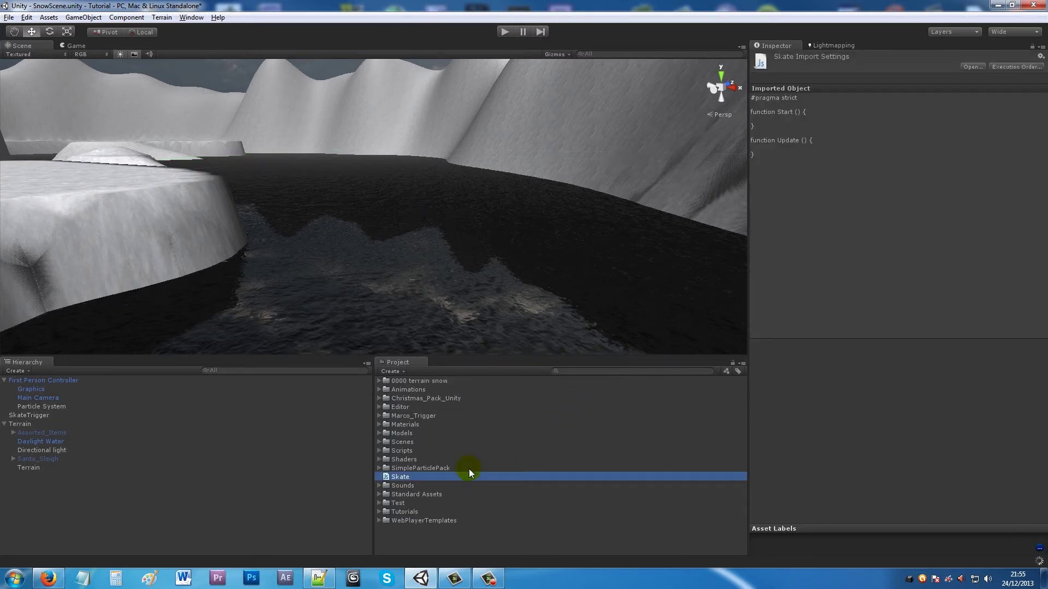
{"action": "double_click", "coordinate": [401, 480]}
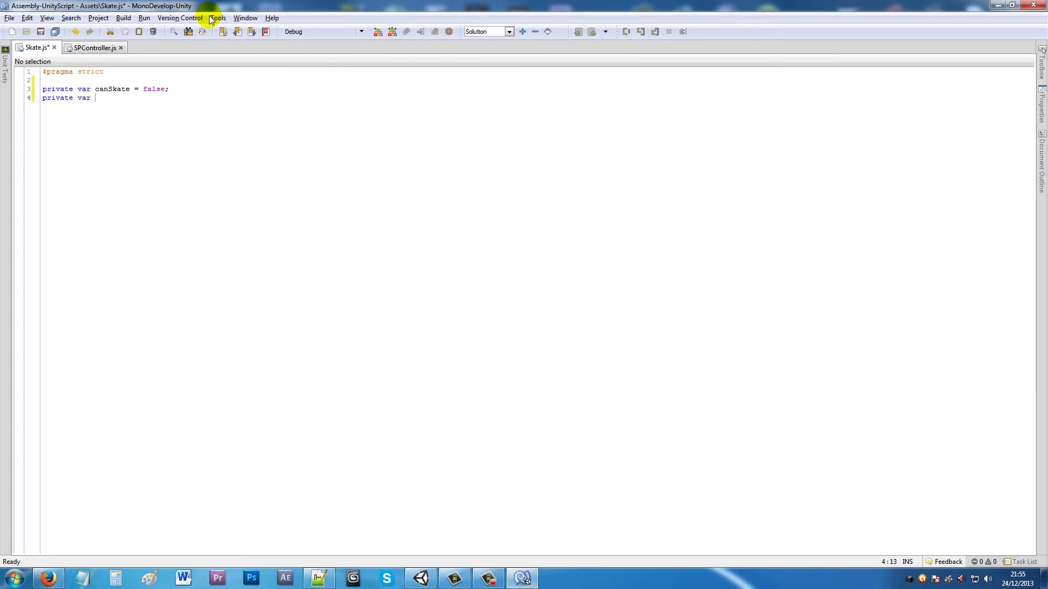
Declare 'private var chMotor : CharacterMotor;' at the top of Skate.js
{"action": "type", "text": "chMotor"}
{"action": "type", "text": "haracterMotor"}
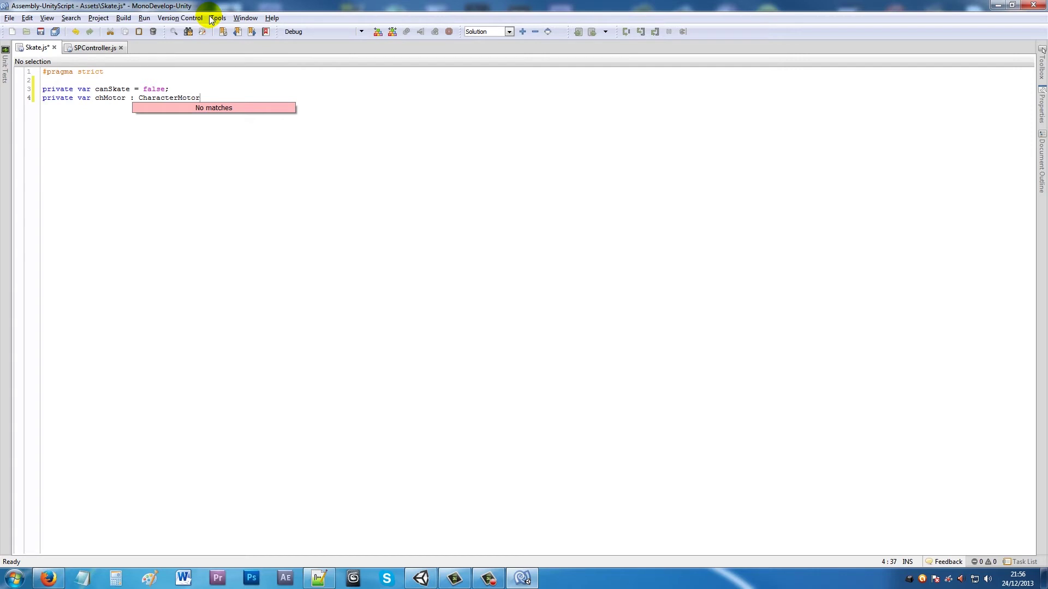
{"action": "type", "text": ";"}
{"action": "key", "text": "Return"}
{"action": "key", "text": "Return"}
Add a Start() function assigning chMotor = GameObject.Find("First Person Controller").GetComponent(CharacterMotor)
{"action": "type", "text": "function S"}
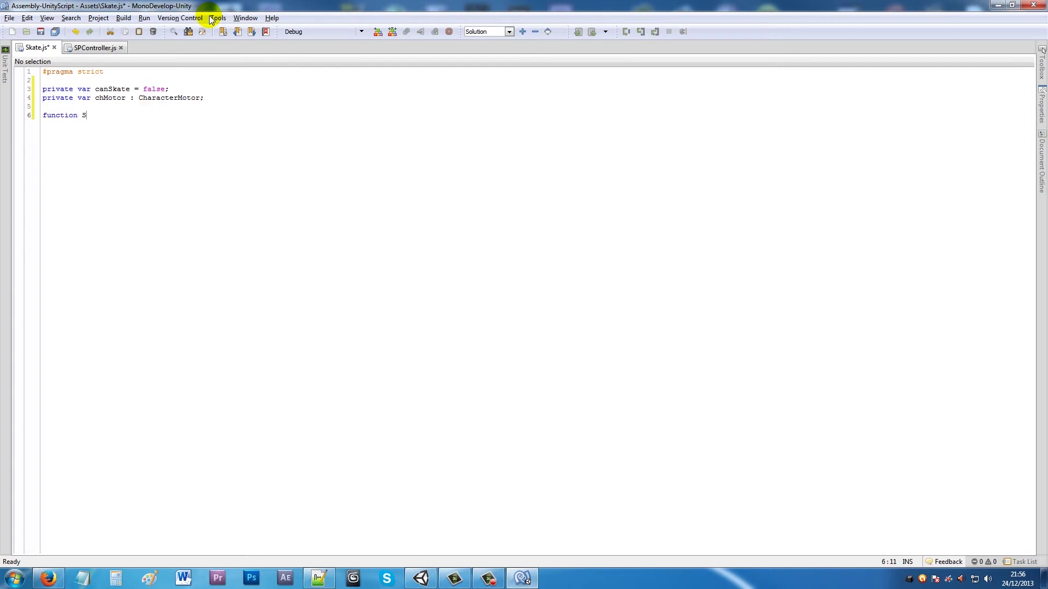
{"action": "type", "text": "tart()"}
{"action": "key", "text": "Return"}
{"action": "type", "text": "{"}
{"action": "key", "text": "Up"}
{"action": "key", "text": "Return"}
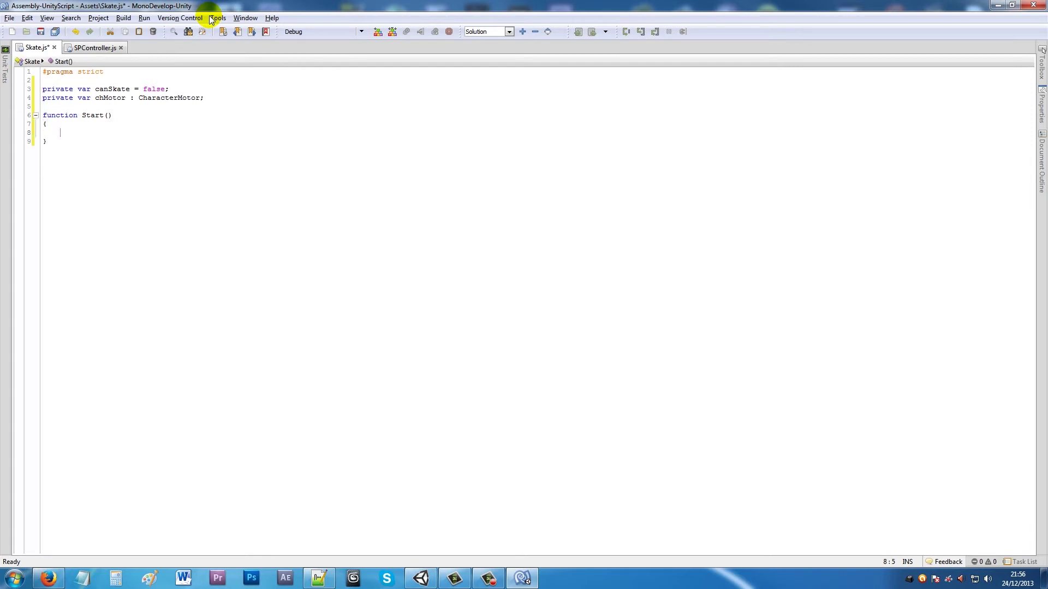
{"action": "type", "text": "chMotor = GameObject"}
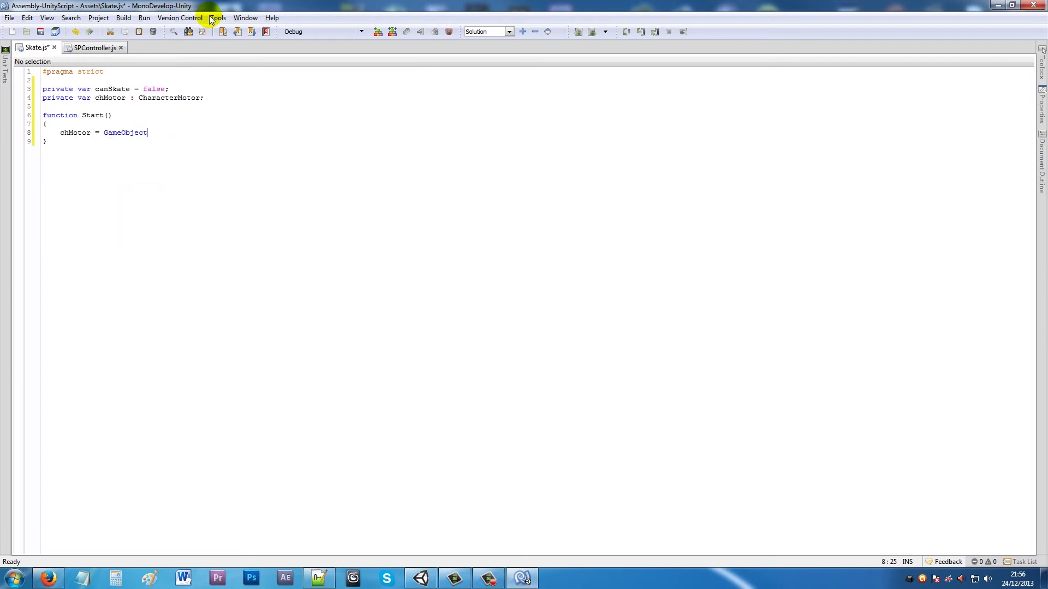
{"action": "type", "text": ".Find(\""}
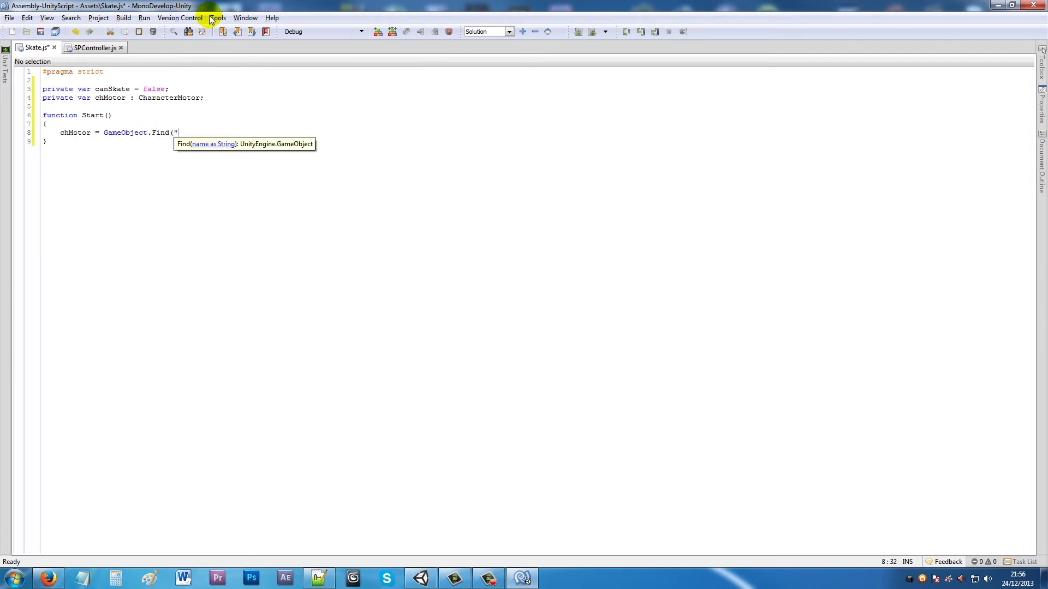
{"action": "type", "text": "Cirst Person Controller\")"}
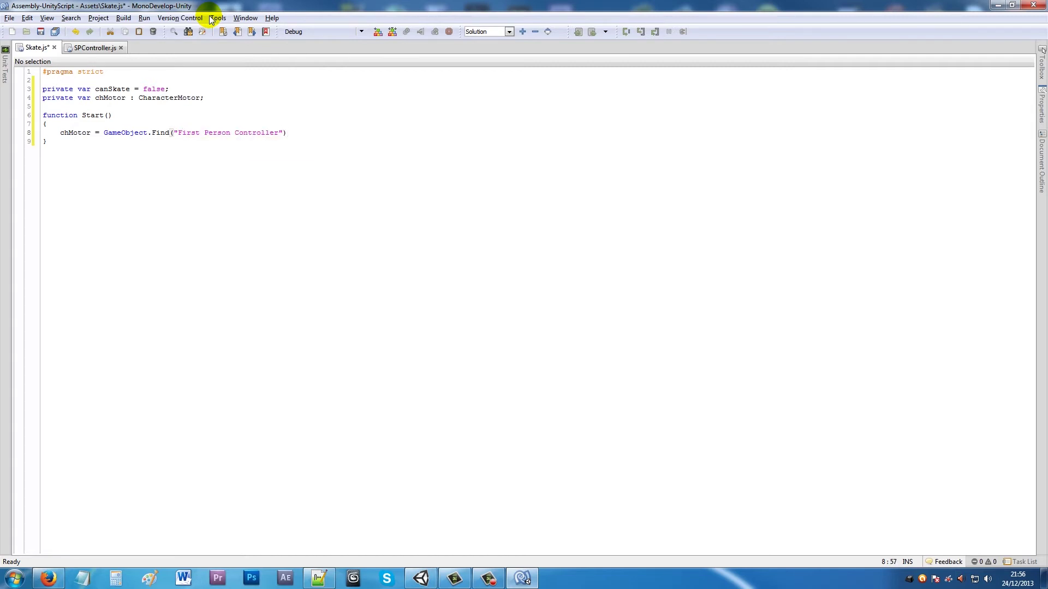
{"action": "type", "text": ".Get"}
{"action": "key", "text": "Up"}
{"action": "key", "text": "Up"}
{"action": "key", "text": "Up"}
{"action": "key", "text": "Up"}
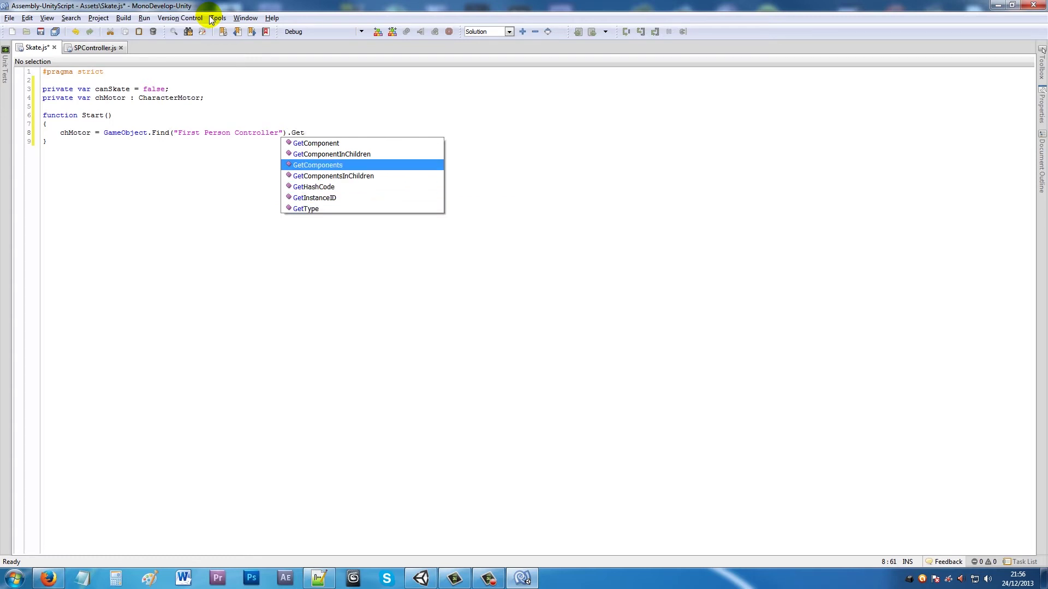
{"action": "key", "text": "Up"}
{"action": "key", "text": "Return"}
{"action": "type", "text": "("}
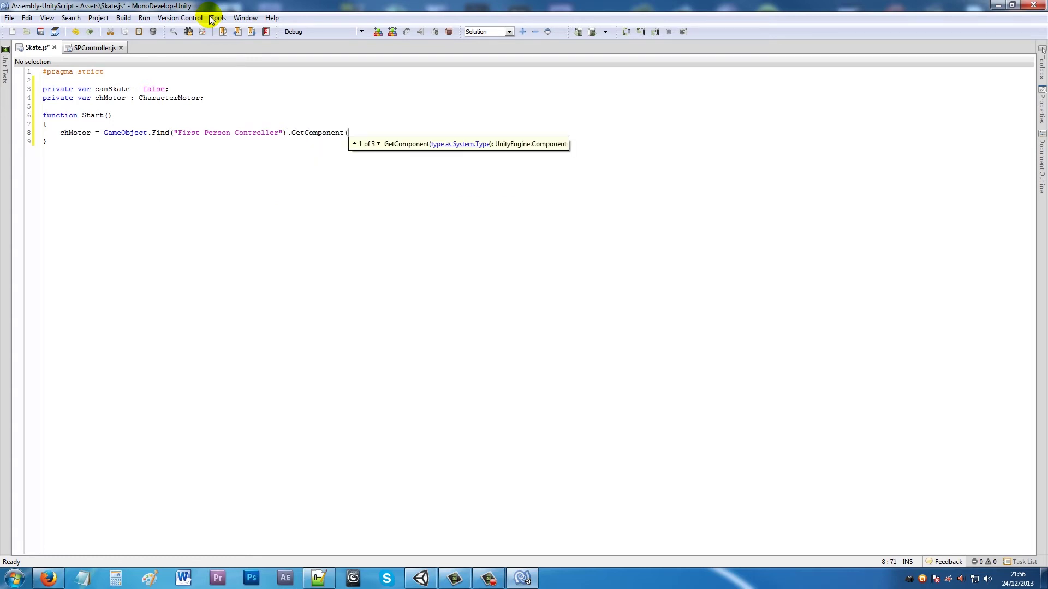
{"action": "type", "text": "CharacterMotor"}
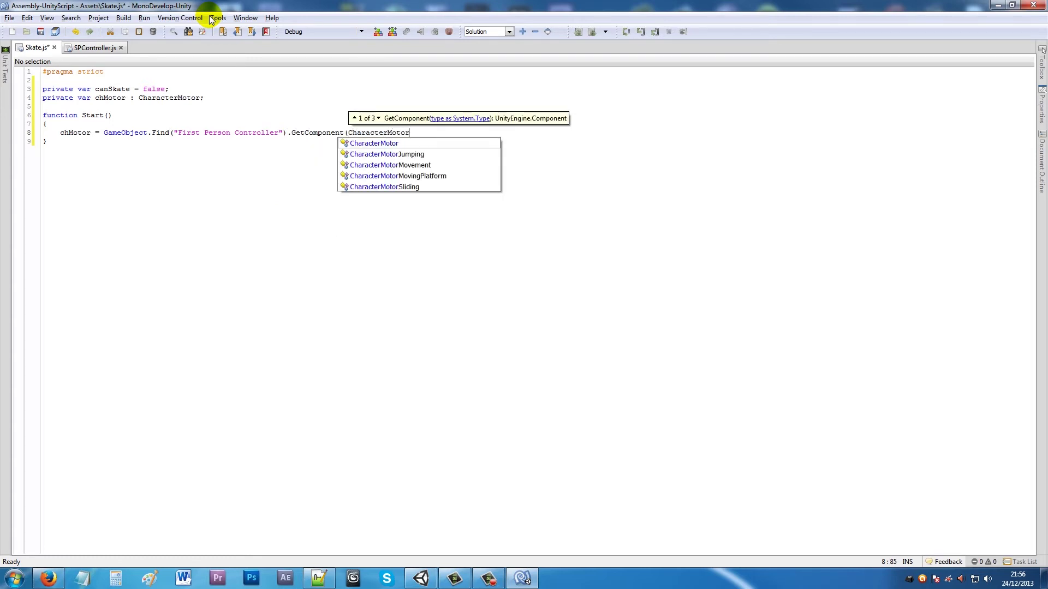
{"action": "type", "text": ");"}
{"action": "key", "text": "Down"}
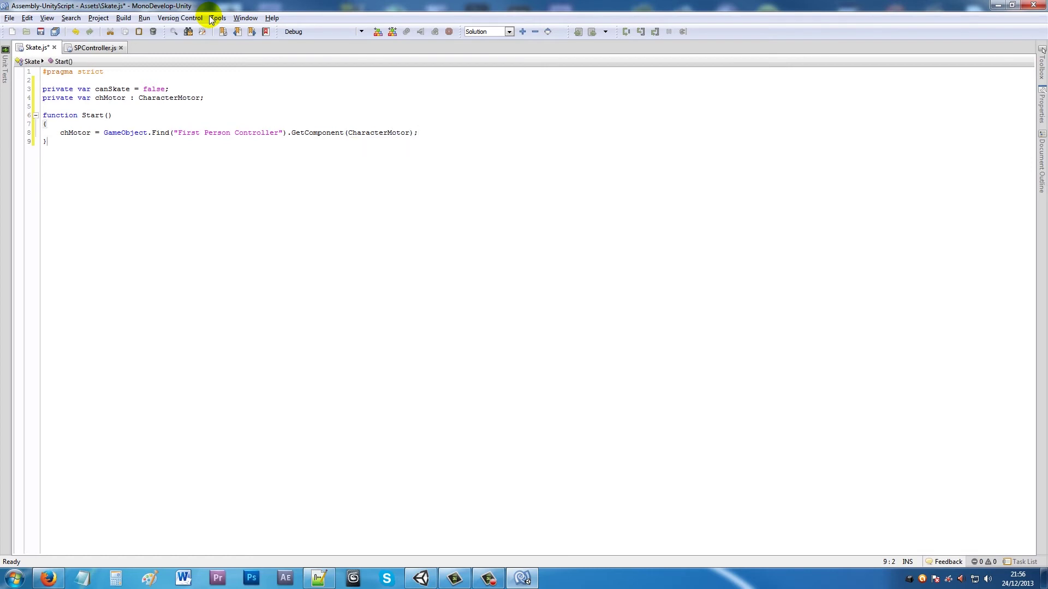
{"action": "key", "text": "Return"}
{"action": "key", "text": "Return"}
Add an empty OnTriggerEnter(Col) function below Start()
{"action": "type", "text": "f"}
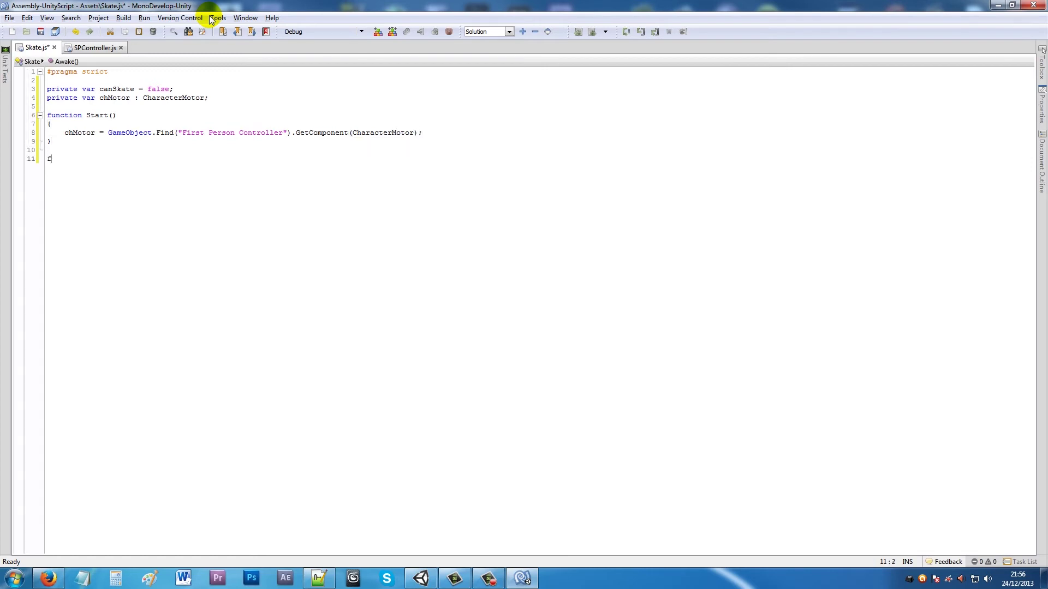
{"action": "type", "text": "unction OnTriggerEnter (Col :"}
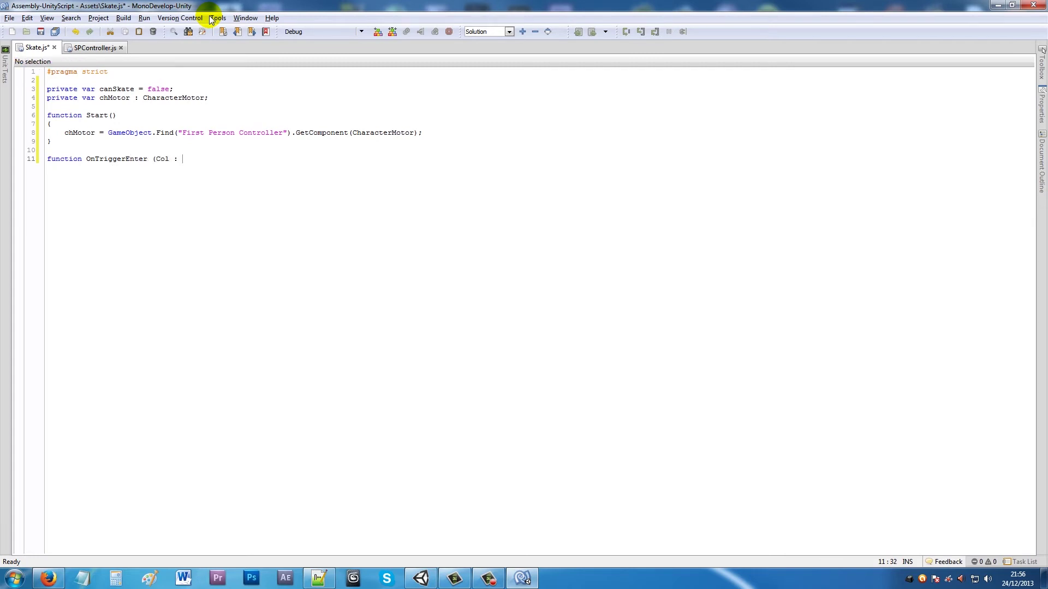
{"action": "type", "text": "er)"}
{"action": "key", "text": "Return"}
{"action": "type", "text": "{"}
{"action": "key", "text": "Return"}
{"action": "type", "text": "}"}
{"action": "key", "text": "Up"}
{"action": "key", "text": "Return"}
Inside OnTriggerEnter, set canSkate = true when Col.tag == "Player"
{"action": "type", "text": "if(tag."}
{"action": "key", "text": "Escape"}
{"action": "key", "text": "BackSpace"}
{"action": "type", "text": "Col.tag == \"Player"}
{"action": "key", "text": "Return"}
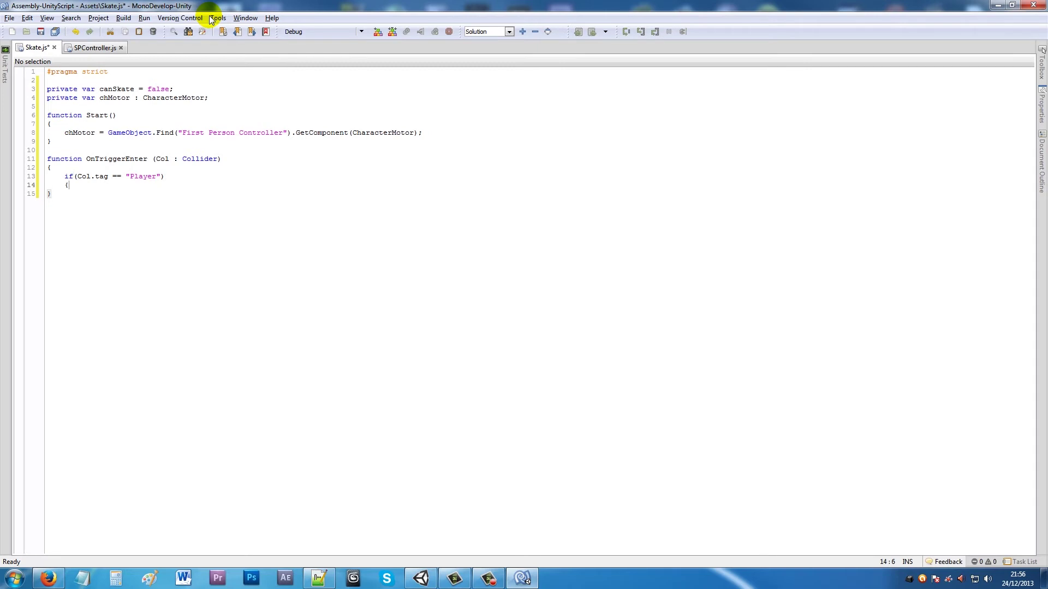
{"action": "type", "text": "{"}
{"action": "key", "text": "Return"}
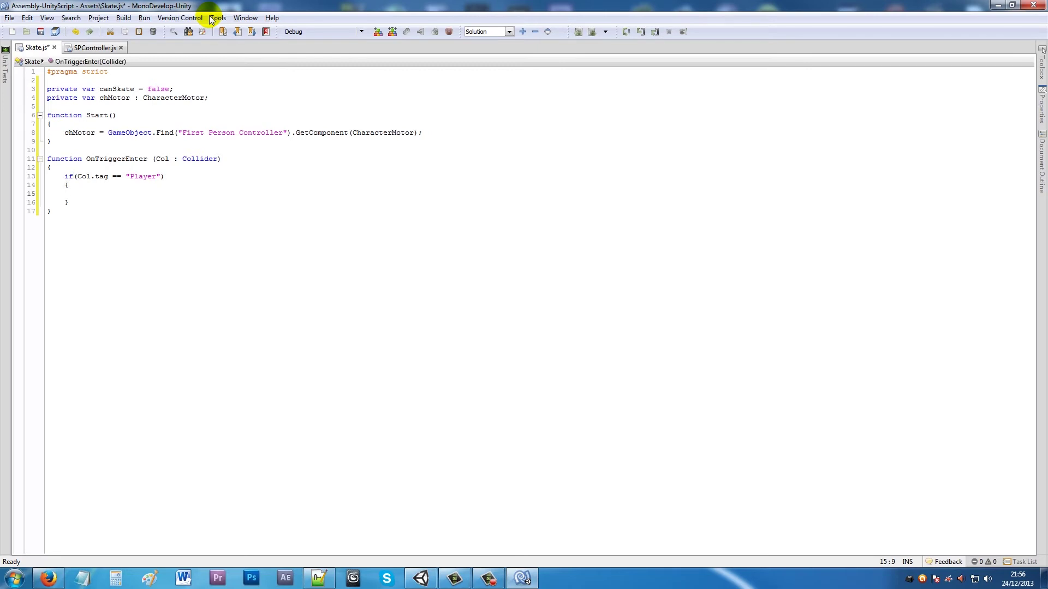
{"action": "type", "text": "canSkate "}
{"action": "type", "text": "=="}
{"action": "key", "text": "BackSpace"}
{"action": "key", "text": "BackSpace"}
{"action": "type", "text": "true;"}
{"action": "key", "text": "Down"}
{"action": "key", "text": "Down"}
{"action": "key", "text": "Return"}
{"action": "key", "text": "Return"}
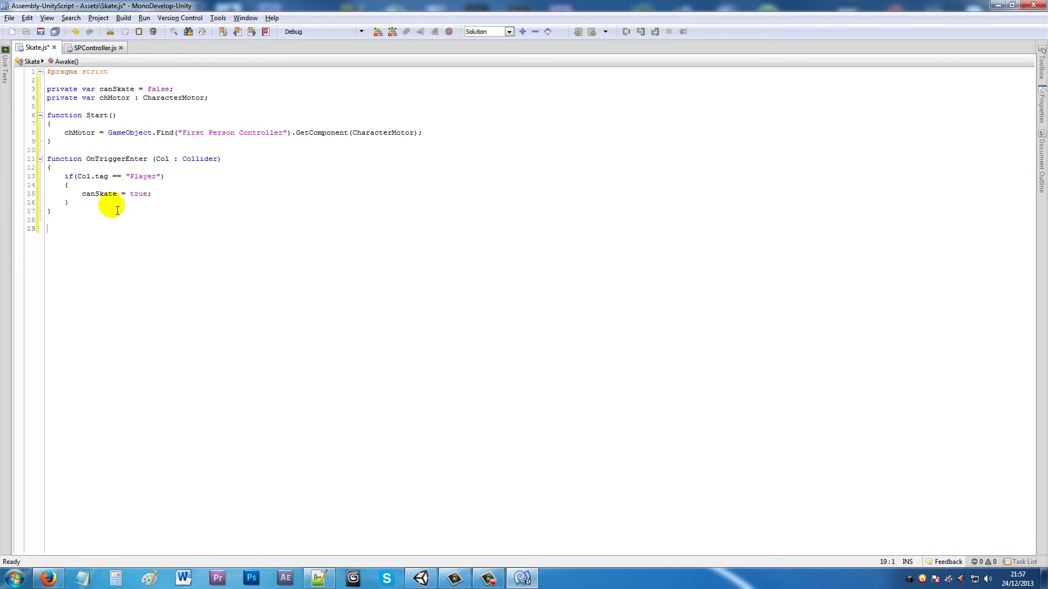
Duplicate the function as OnTriggerExit, changing canSkate's value to false
{"action": "left_click_drag", "start_coordinate": [52, 213], "coordinate": [42, 152]}
{"action": "key", "text": "ctrl+c"}
{"action": "left_click", "coordinate": [65, 212]}
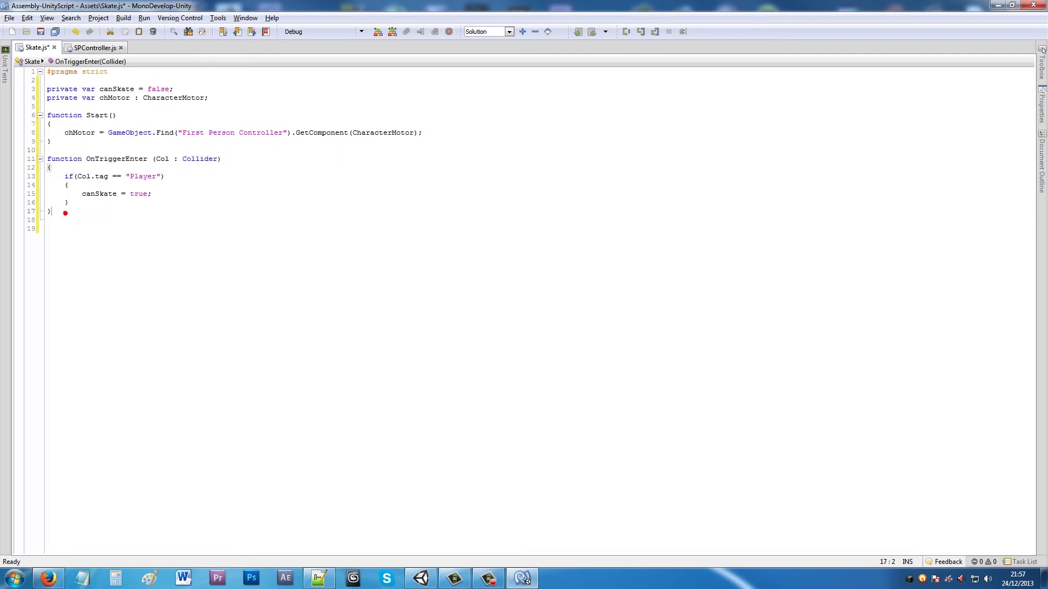
{"action": "key", "text": "ctrl+v"}
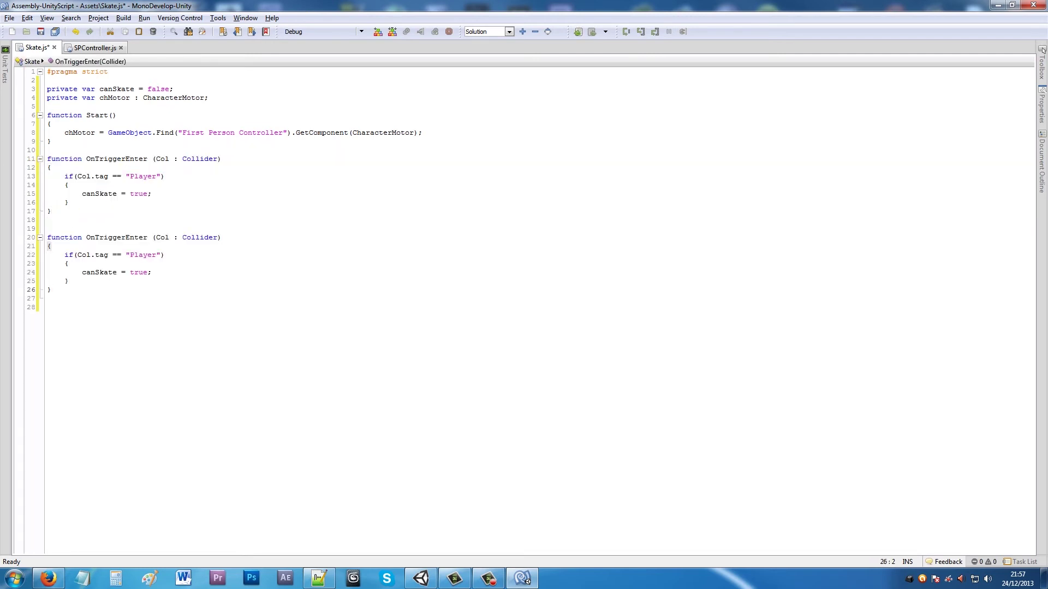
{"action": "left_click", "coordinate": [76, 221]}
{"action": "key", "text": "BackSpace"}
{"action": "left_click_drag", "start_coordinate": [126, 230], "coordinate": [146, 238]}
{"action": "type", "text": "Exit"}
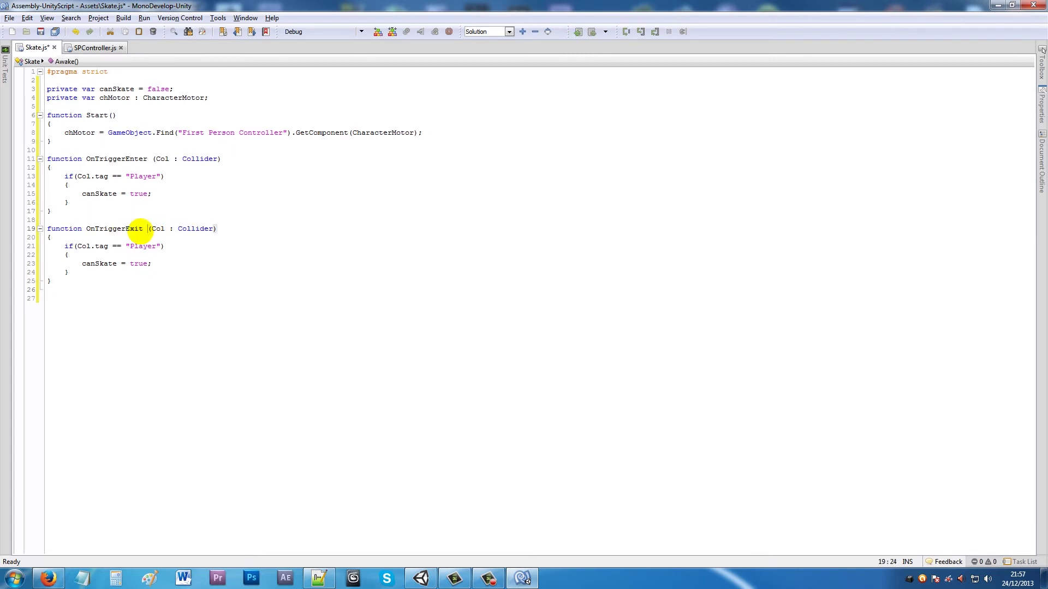
{"action": "double_click", "coordinate": [139, 264]}
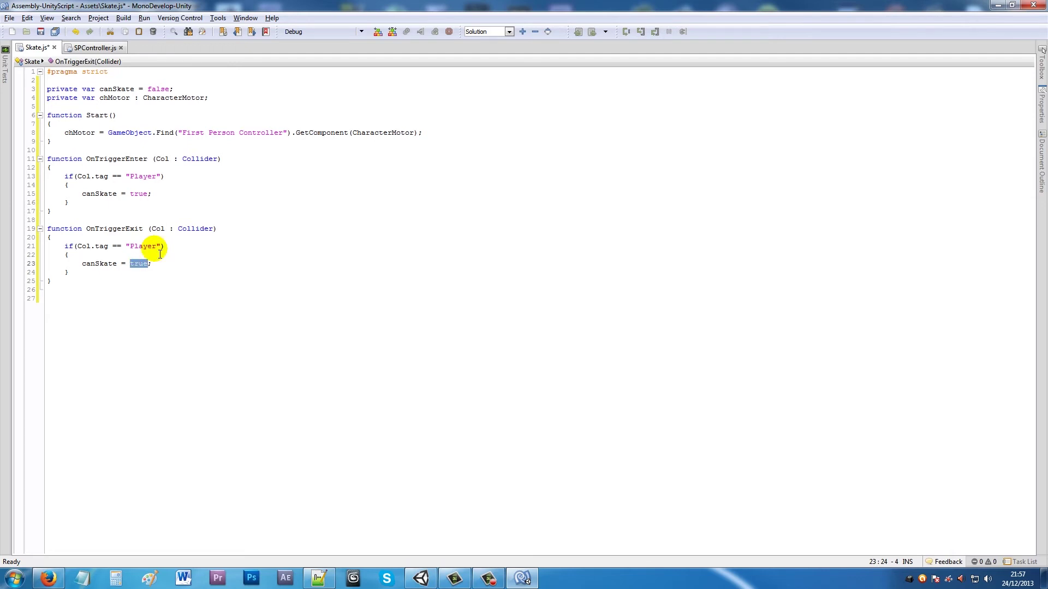
{"action": "type", "text": "false"}
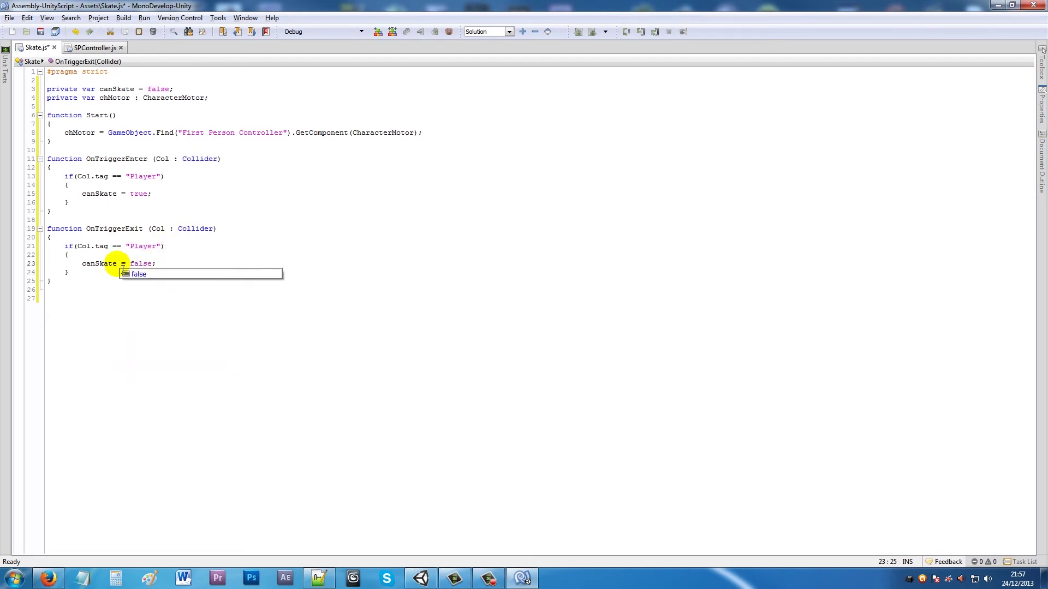
{"action": "left_click", "coordinate": [73, 290]}
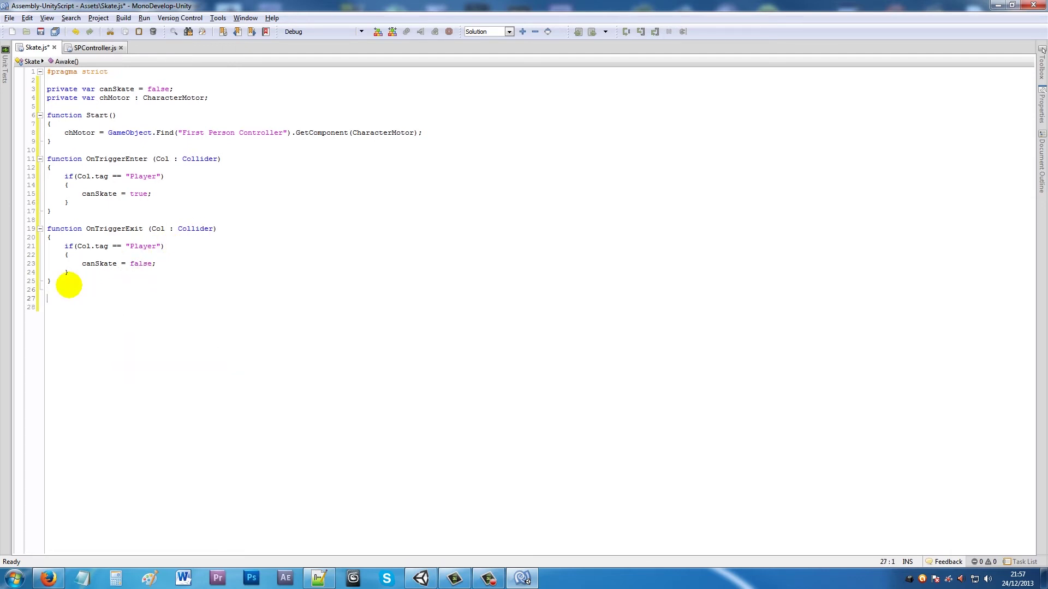
{"action": "type", "text": "function Update()"}
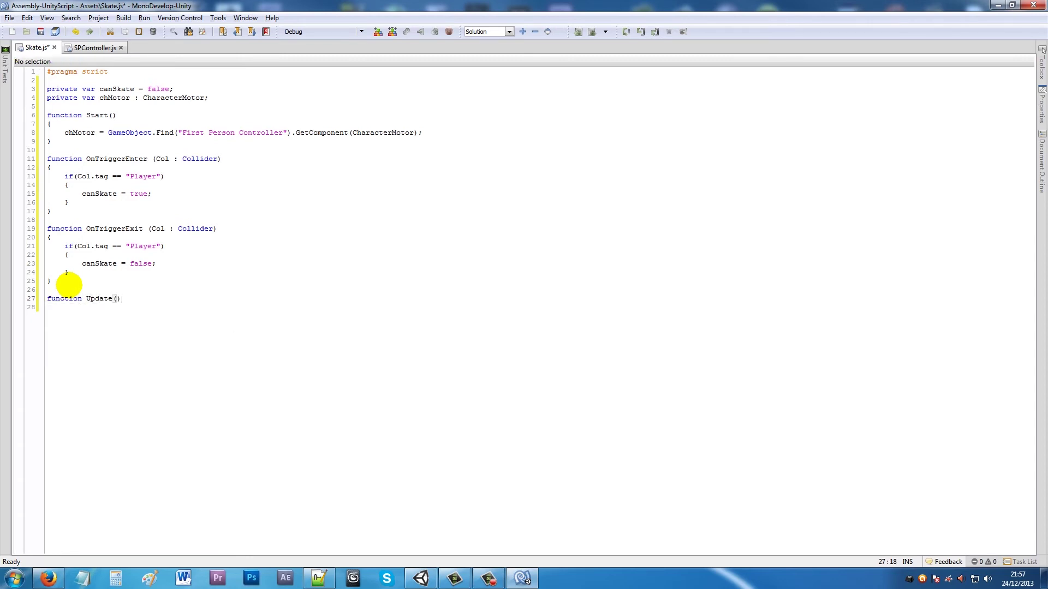
Give Update() a body containing an if (canSkate == true) block
{"action": "key", "text": "Return"}
{"action": "type", "text": "{"}
{"action": "key", "text": "Return"}
{"action": "type", "text": "}"}
{"action": "key", "text": "Up"}
{"action": "key", "text": "Return"}
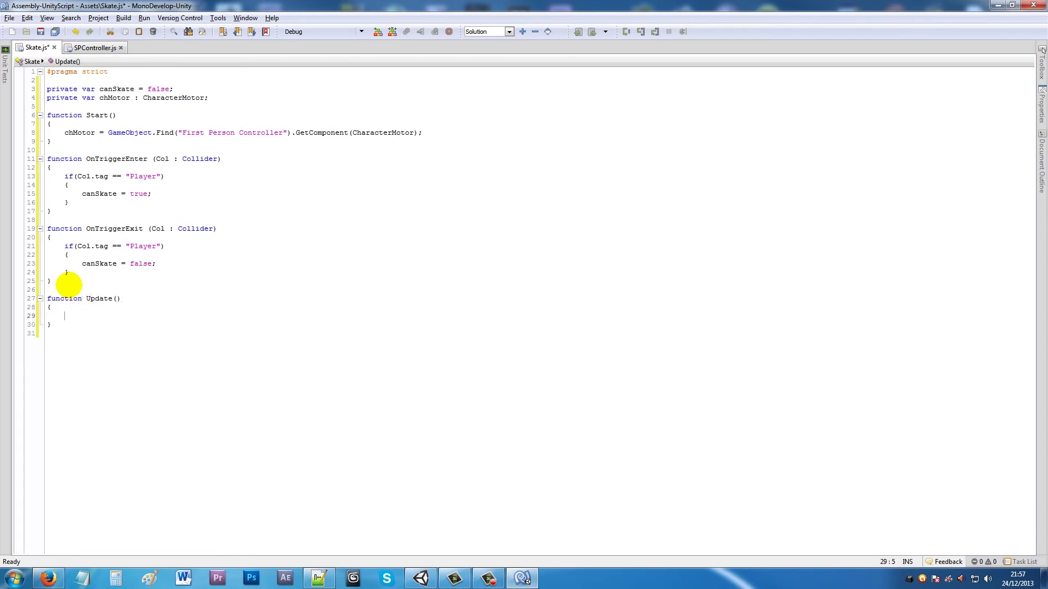
{"action": "type", "text": "if(Cc"}
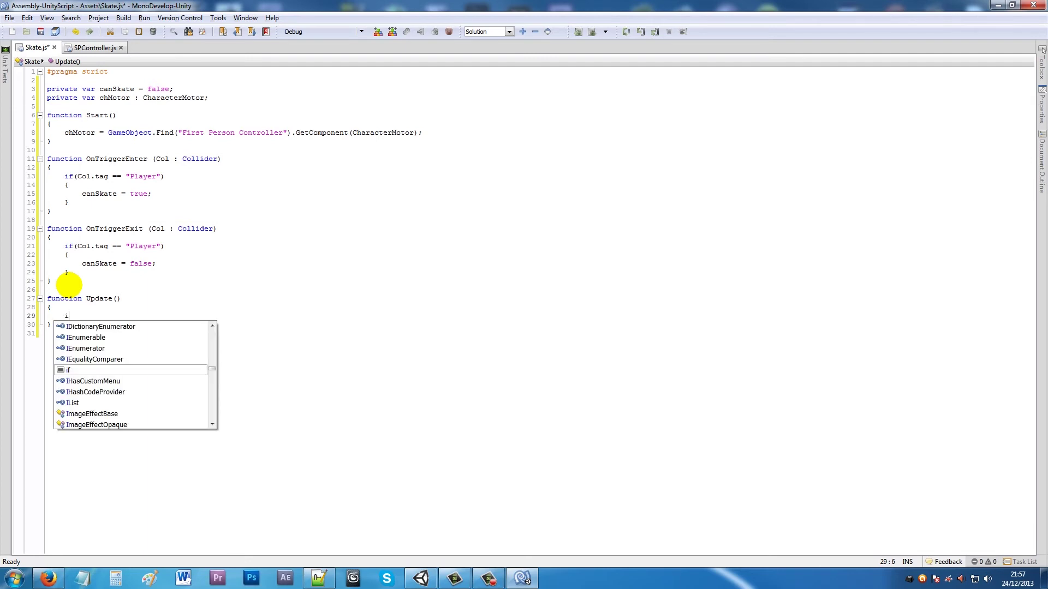
{"action": "key", "text": "BackSpace"}
{"action": "key", "text": "BackSpace"}
{"action": "type", "text": "canSkate =="}
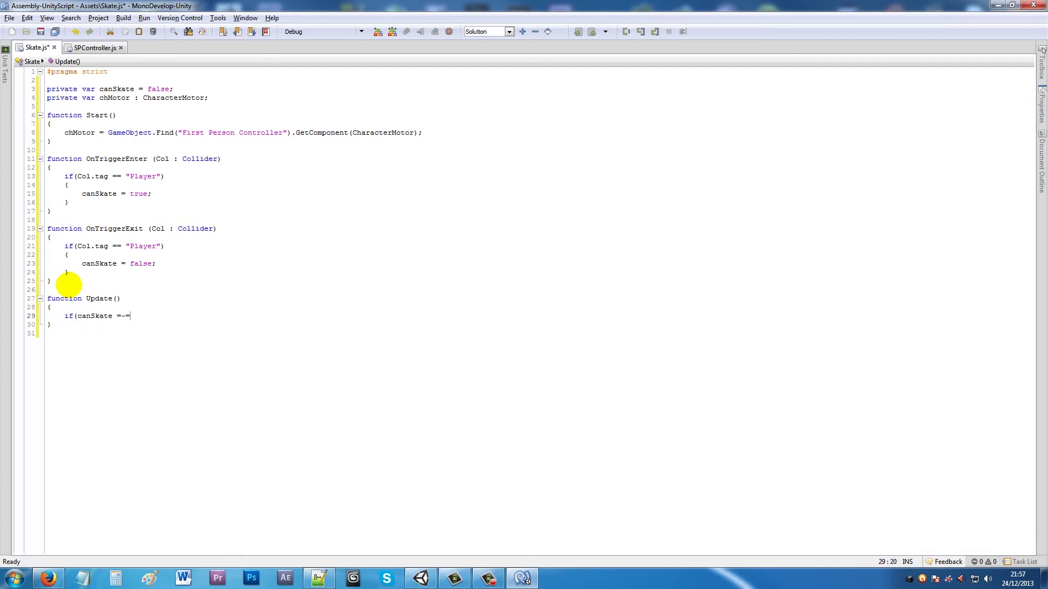
{"action": "type", "text": "= true)"}
{"action": "key", "text": "Return"}
{"action": "type", "text": "{"}
{"action": "key", "text": "Return"}
In the if block, set chMotor.movement.maxForwardSpeed = 20 and maxGroundAcceleration = 5
{"action": "type", "text": "chMotor.movement.maxForwardSpeed = 20;"}
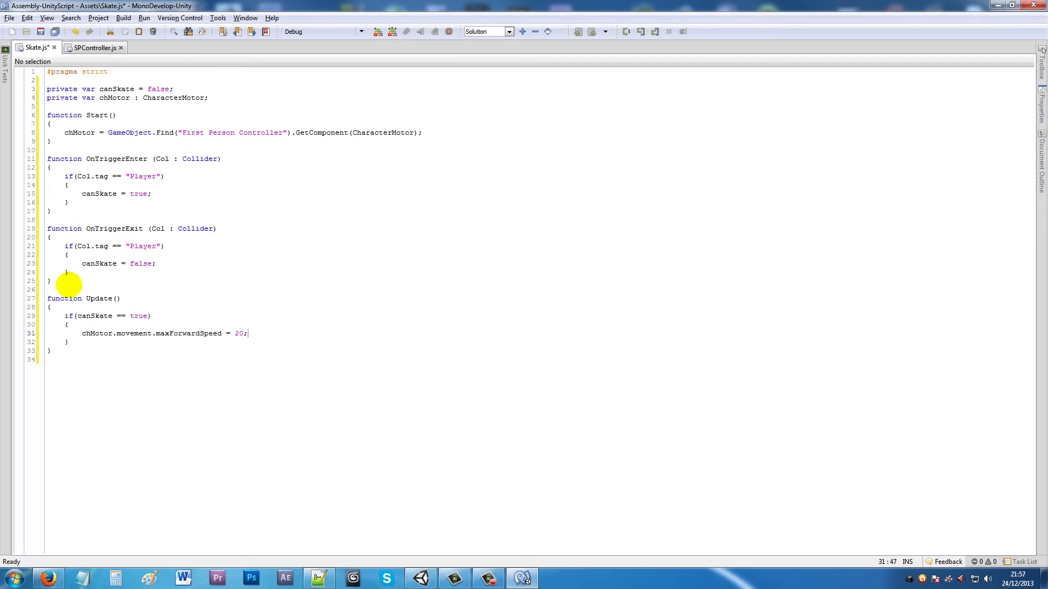
{"action": "key", "text": "Return"}
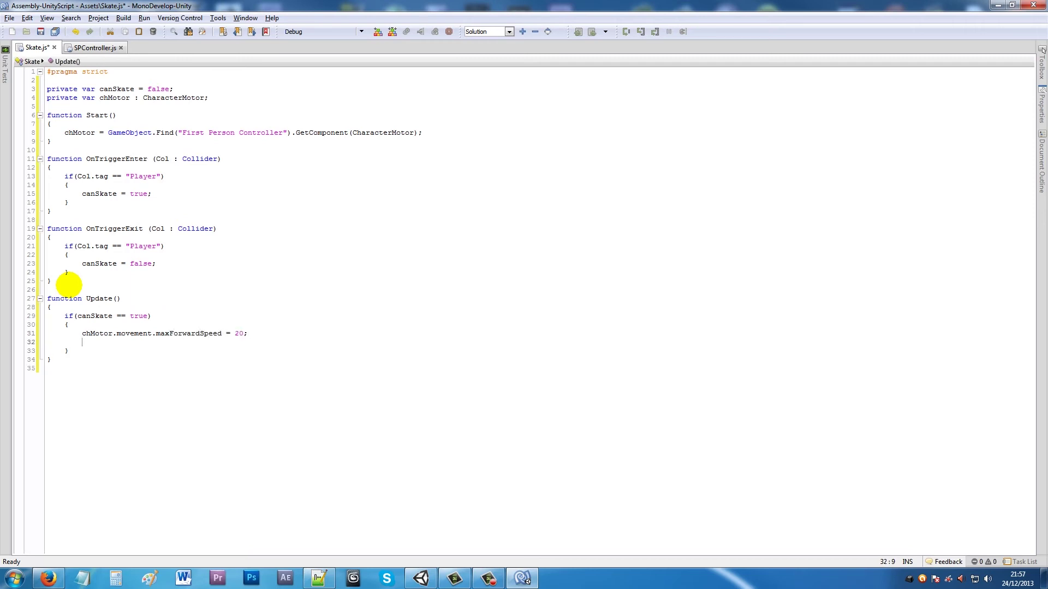
{"action": "type", "text": "chMotor.movement.maxGroundAccel"}
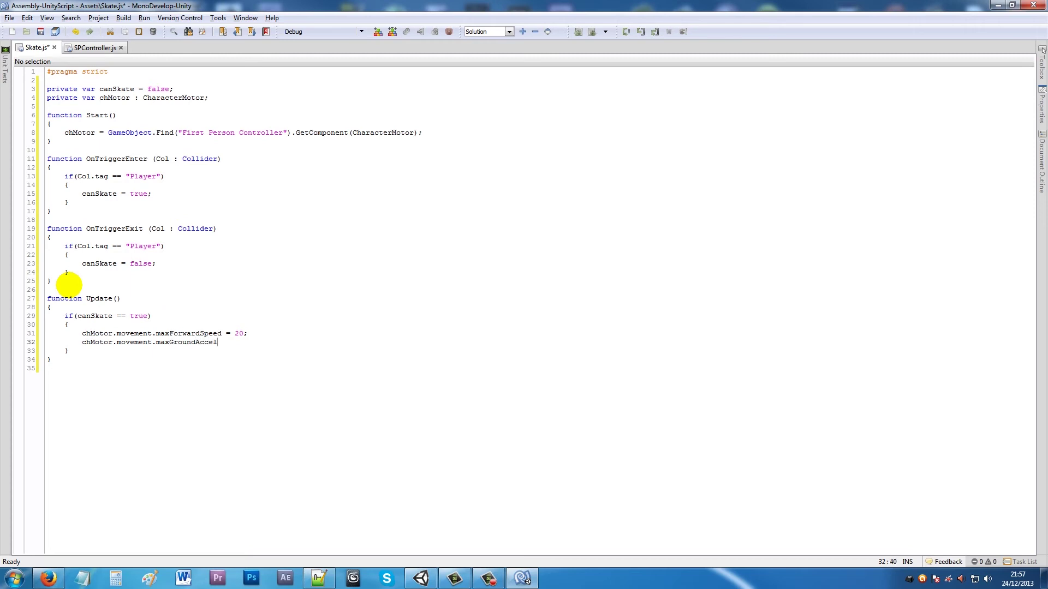
{"action": "type", "text": "eration = 5;"}
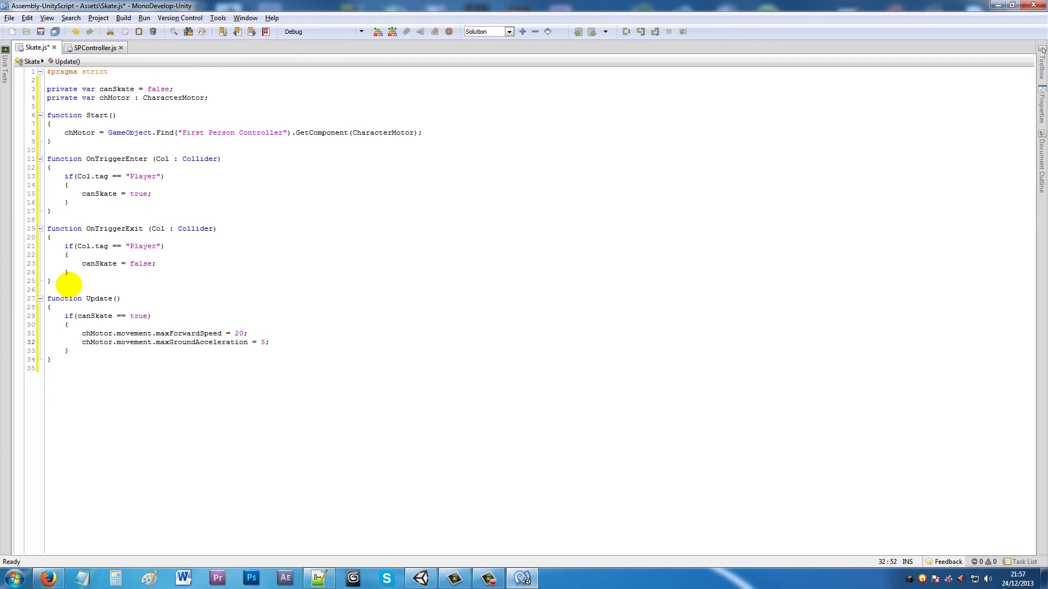
{"action": "double_click", "coordinate": [83, 349]}
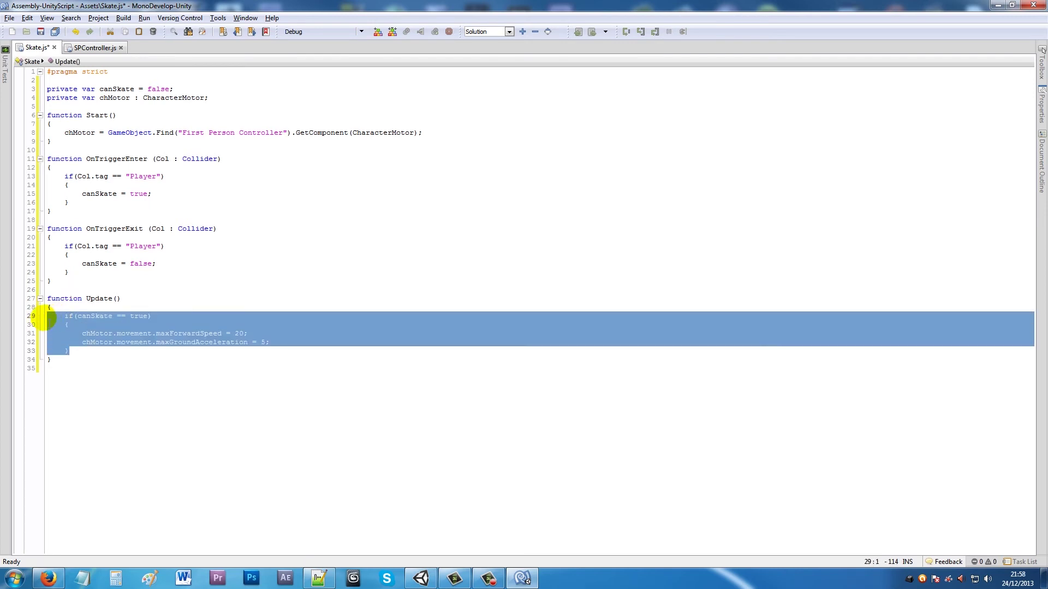
Paste a copy of the if block below and turn its condition line into else
{"action": "left_click", "coordinate": [98, 351]}
{"action": "key", "text": "Return"}
{"action": "key", "text": "Return"}
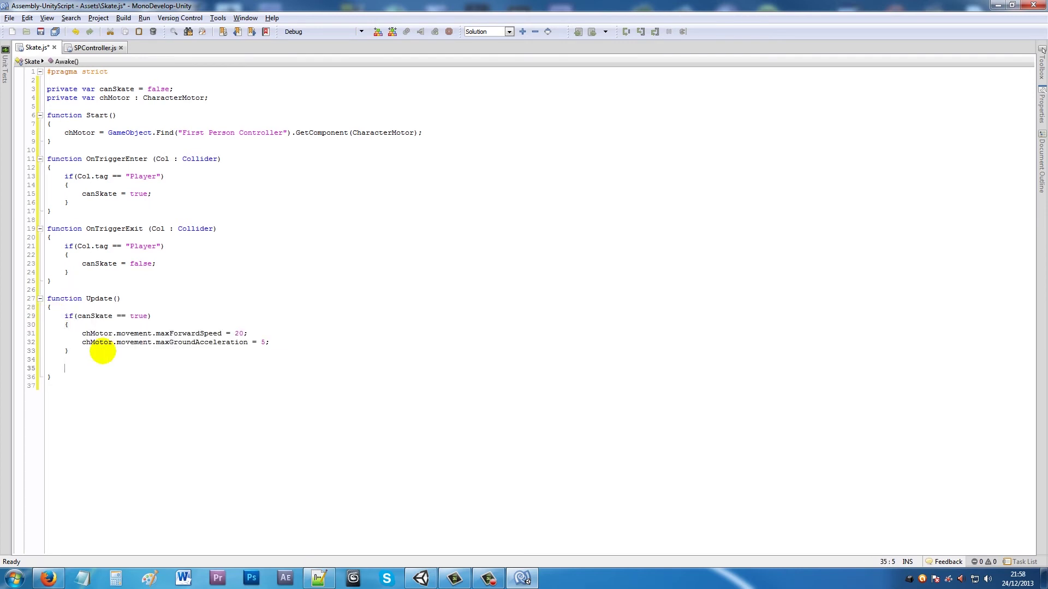
{"action": "type", "text": "if(canSkate == true) \t{ \t\tchMotor.movement.maxForwardSpeed = 20; \t\tchMotor.movement.maxGroundAcceleration = 5; \t}"}
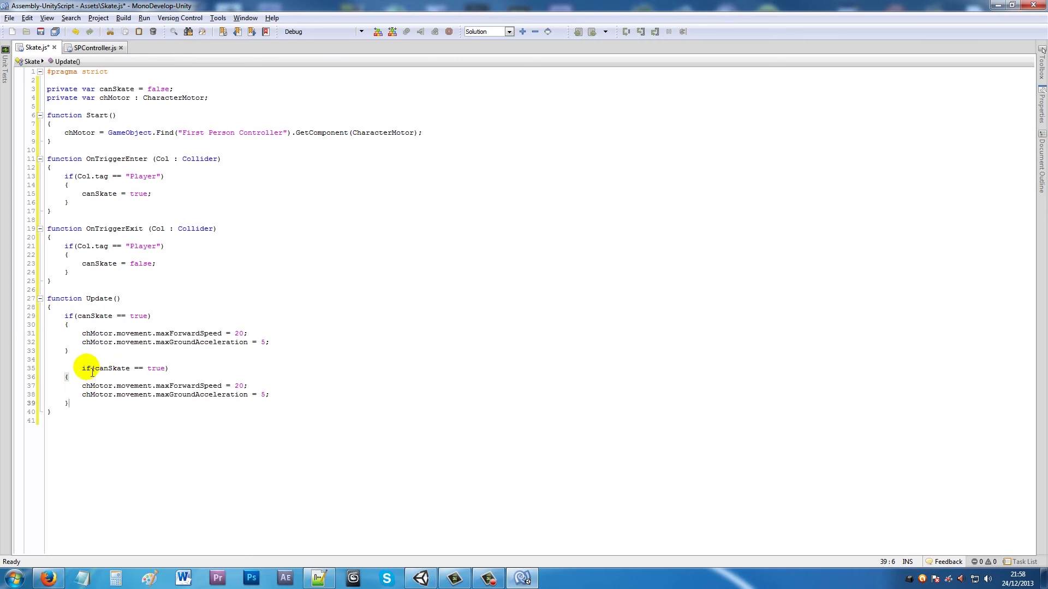
{"action": "triple_click", "coordinate": [86, 369]}
{"action": "key", "text": "Delete"}
{"action": "key", "text": "BackSpace"}
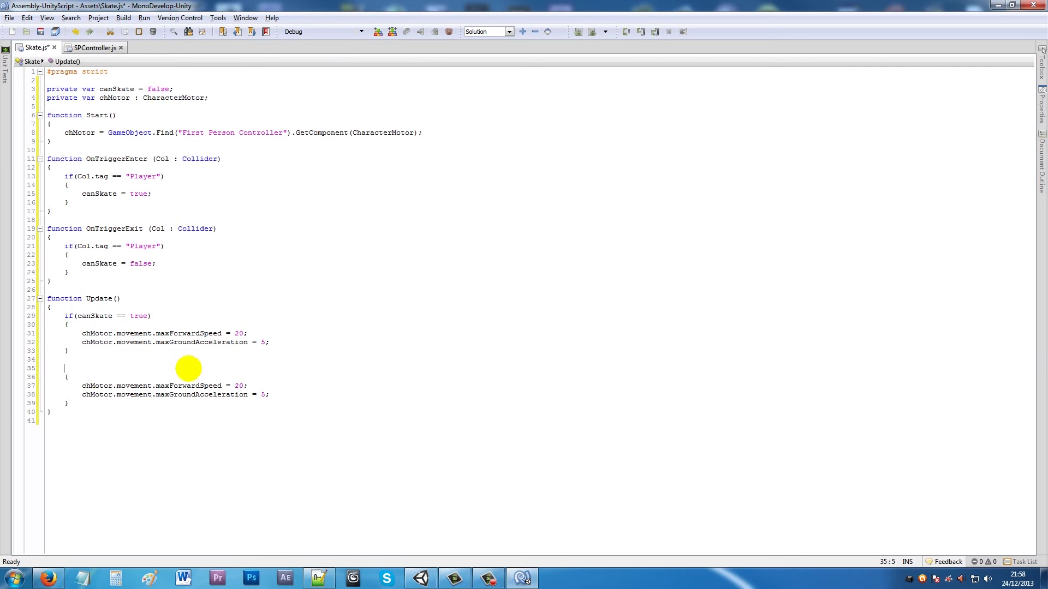
{"action": "type", "text": "else"}
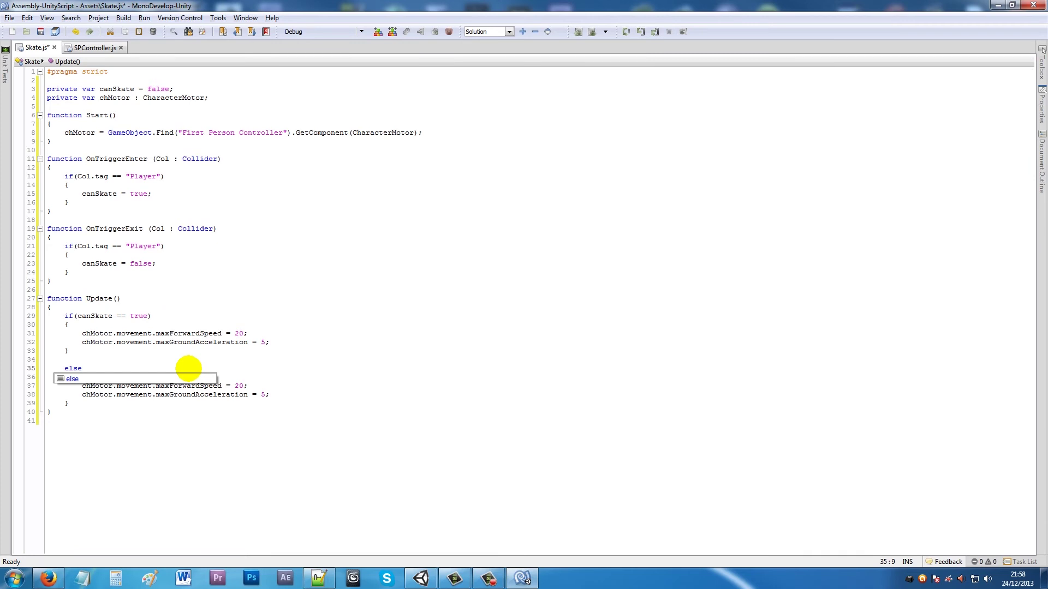
{"action": "left_click", "coordinate": [186, 345]}
Set the else values to maxForwardSpeed 6 and maxGroundAcceleration 20, then save Skate.js
{"action": "left_click", "coordinate": [239, 386]}
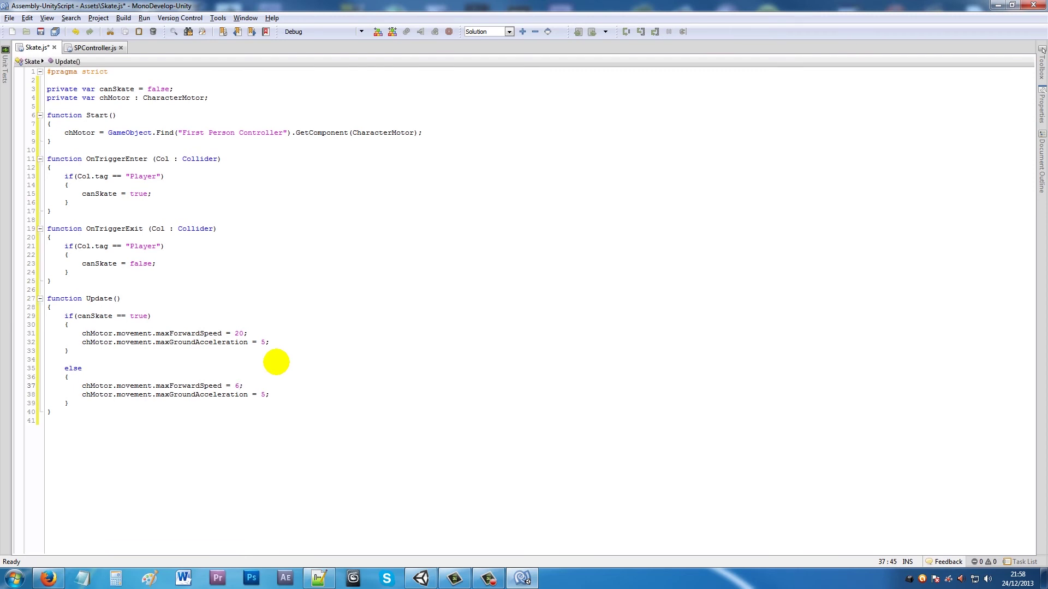
{"action": "double_click", "coordinate": [264, 395]}
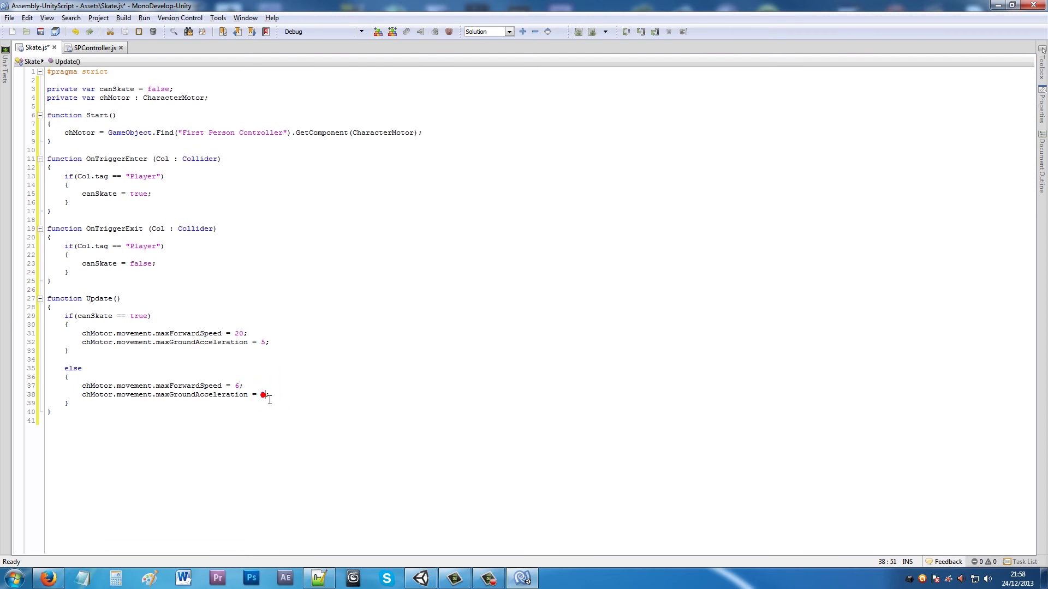
{"action": "type", "text": "20"}
{"action": "left_click", "coordinate": [41, 31]}
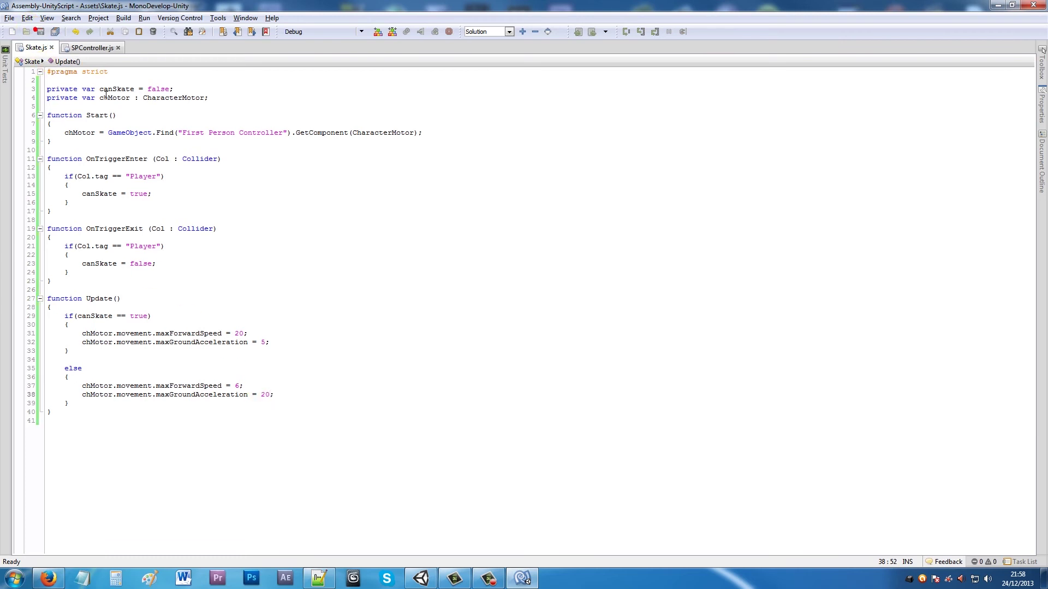
{"action": "left_click", "coordinate": [521, 580]}
Attach the Skate script to SkateTrigger, enter Play mode and show the controller's Character Motor
{"action": "left_click", "coordinate": [34, 416]}
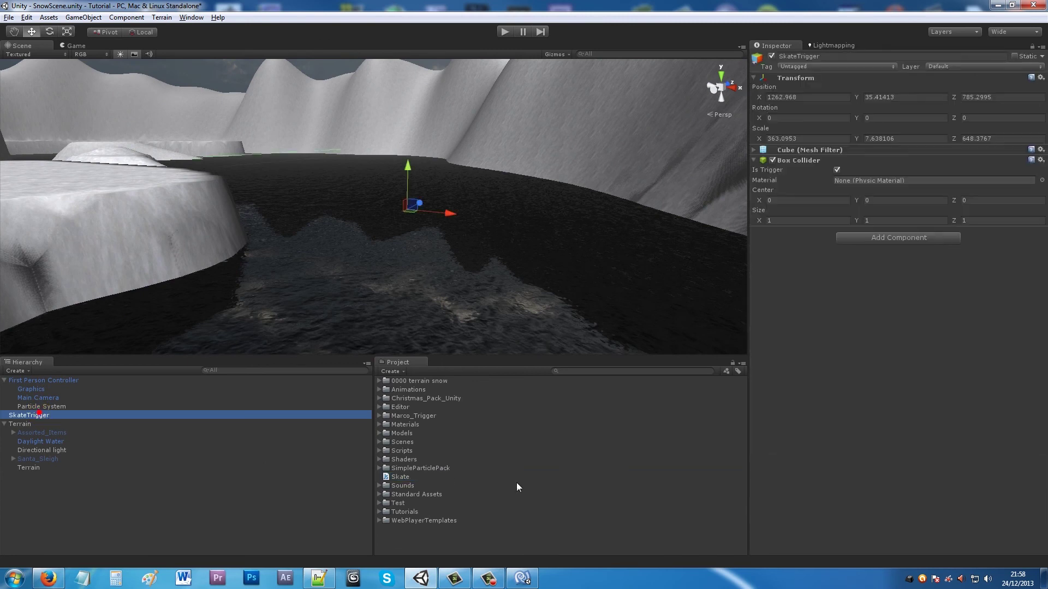
{"action": "left_click_drag", "start_coordinate": [397, 480], "coordinate": [826, 323]}
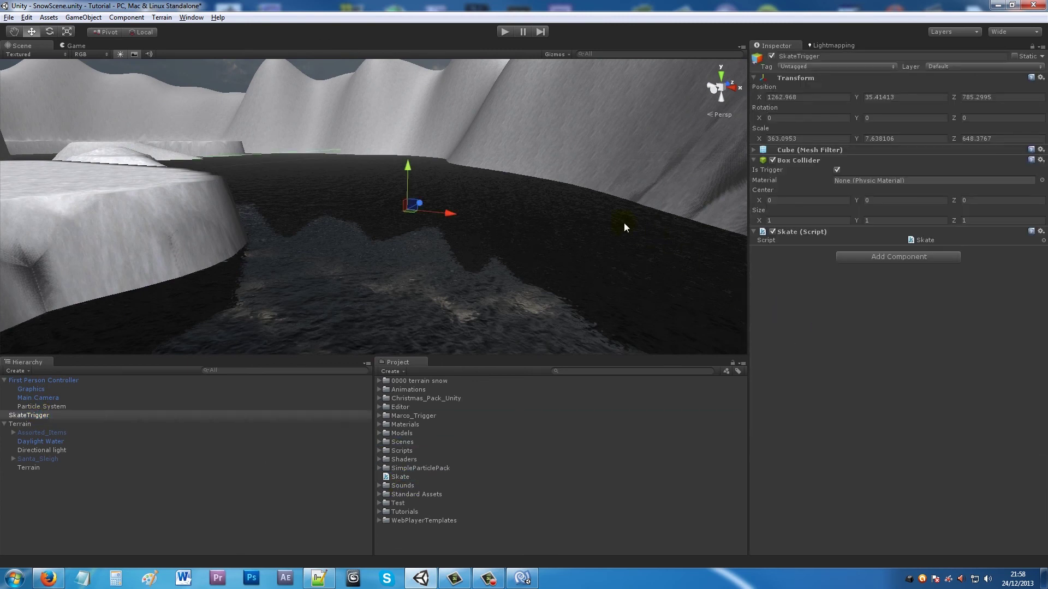
{"action": "left_click", "coordinate": [504, 32]}
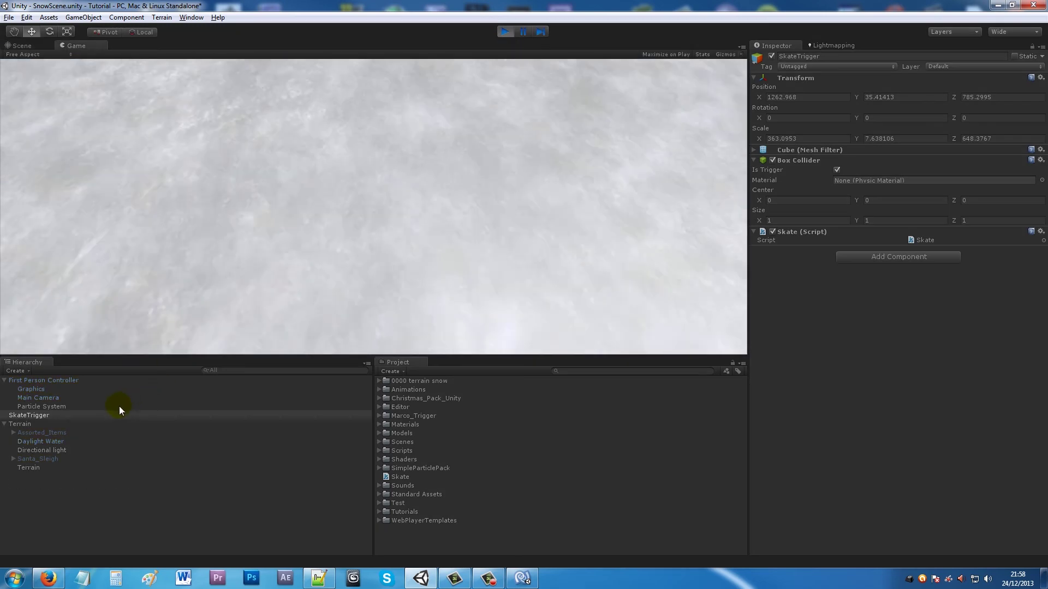
{"action": "left_click", "coordinate": [74, 382]}
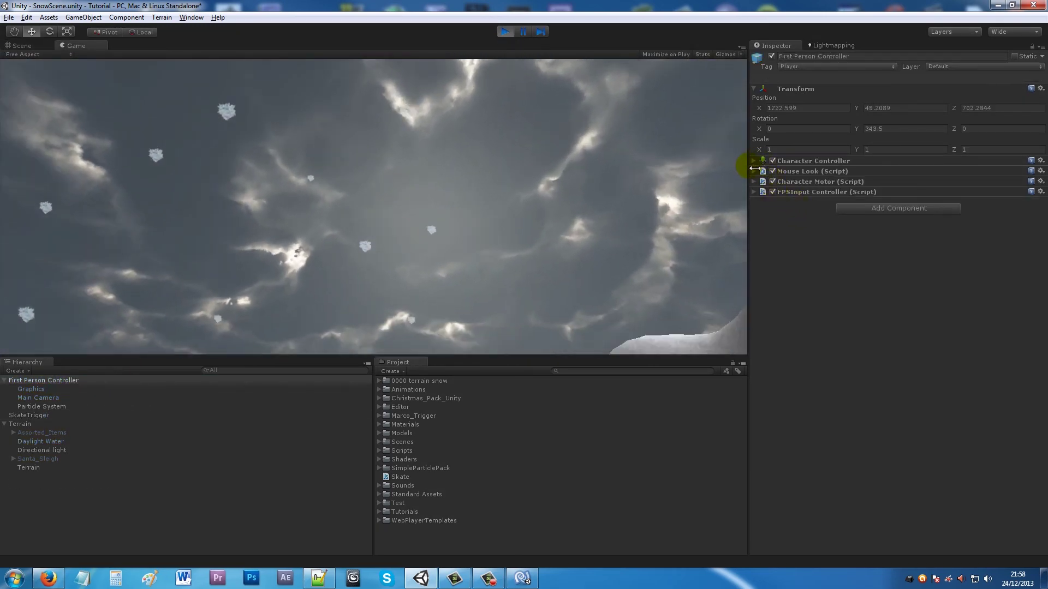
{"action": "left_click", "coordinate": [753, 181]}
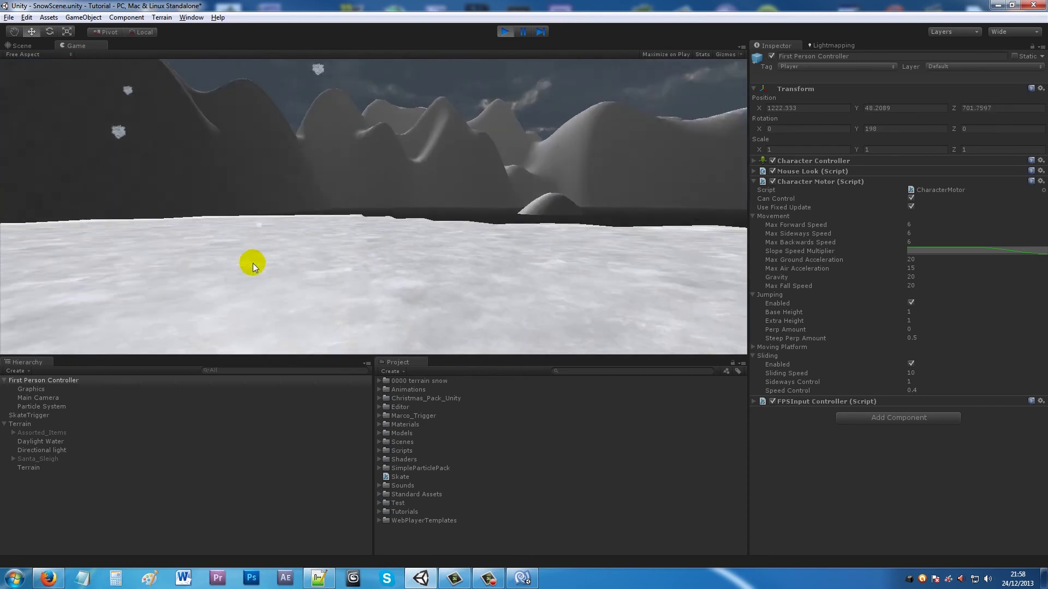
Walk the player across the snowfield onto the frozen lake, sliding over the ice, then back
{"action": "key", "text": "w"}
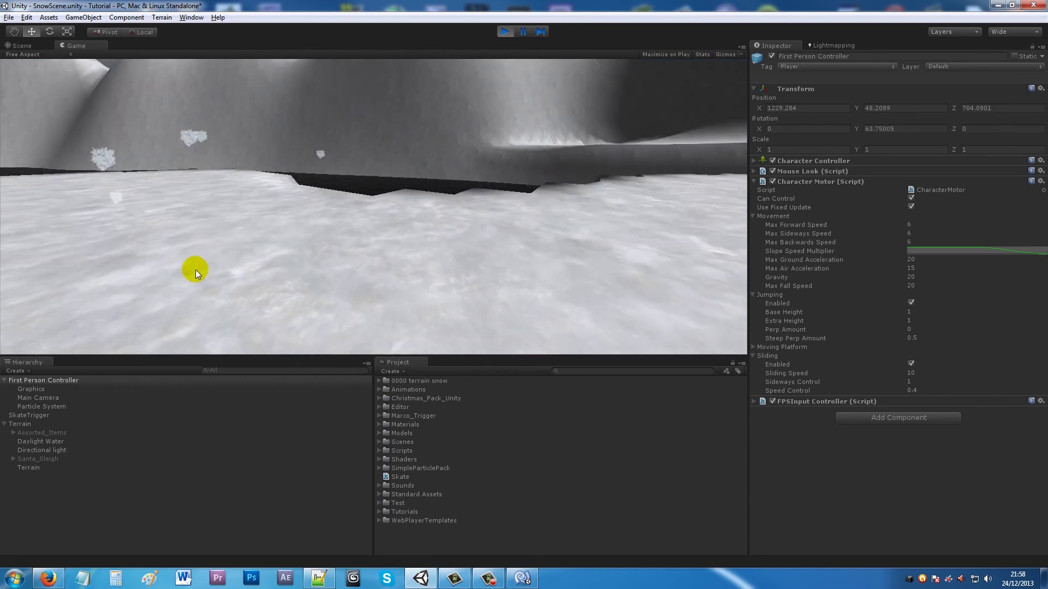
{"action": "key", "text": "w"}
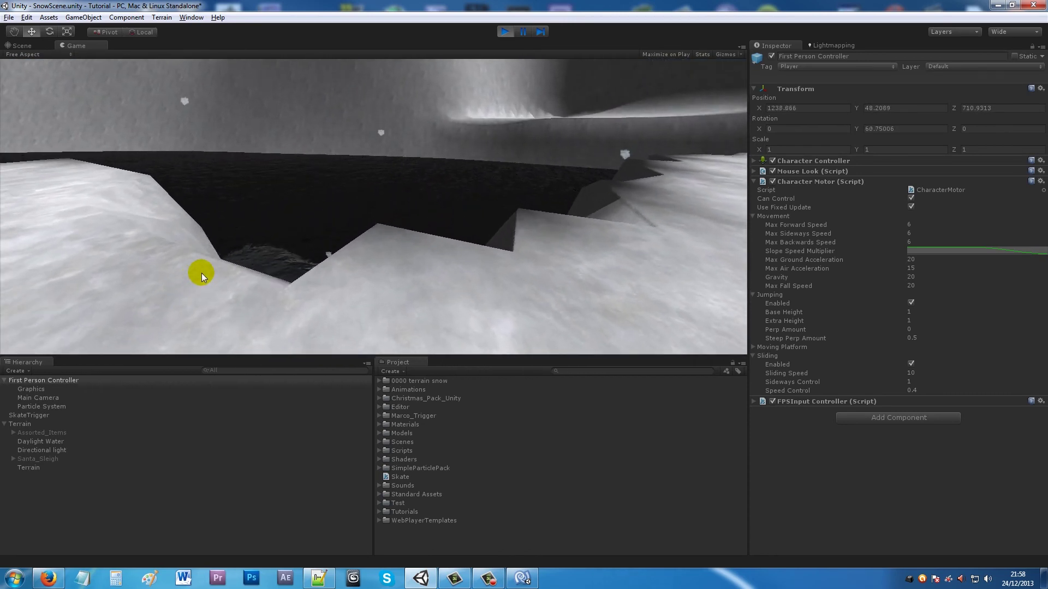
{"action": "key", "text": "w"}
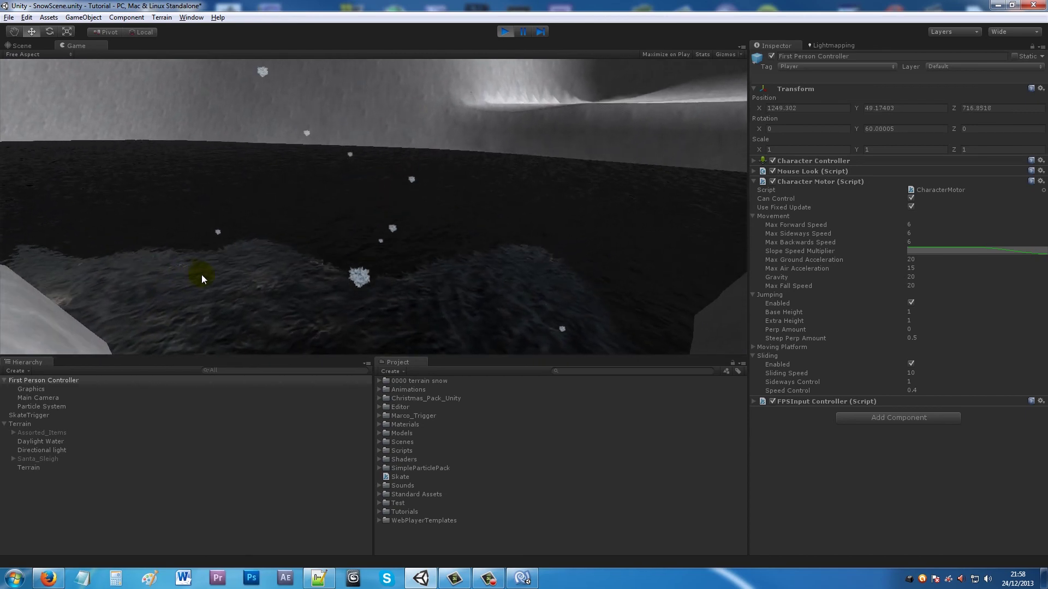
{"action": "key", "text": "w"}
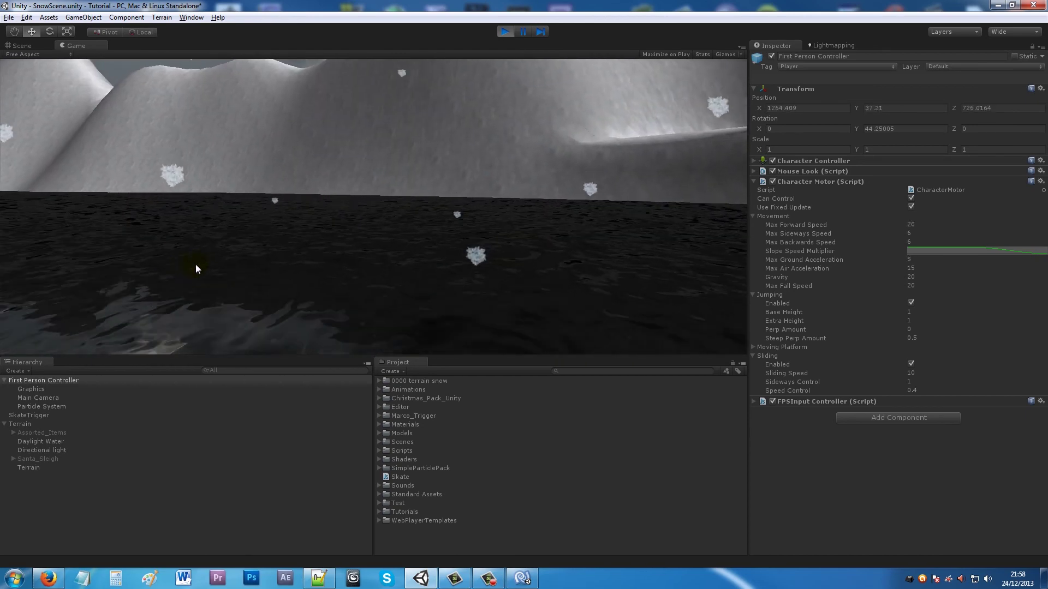
{"action": "key", "text": "w"}
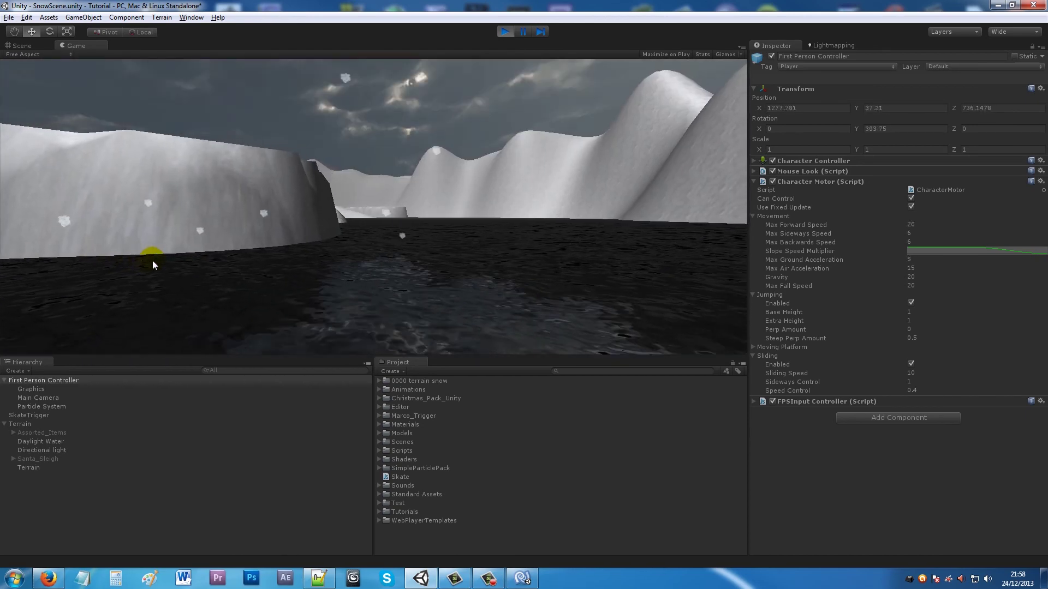
{"action": "key", "text": "w"}
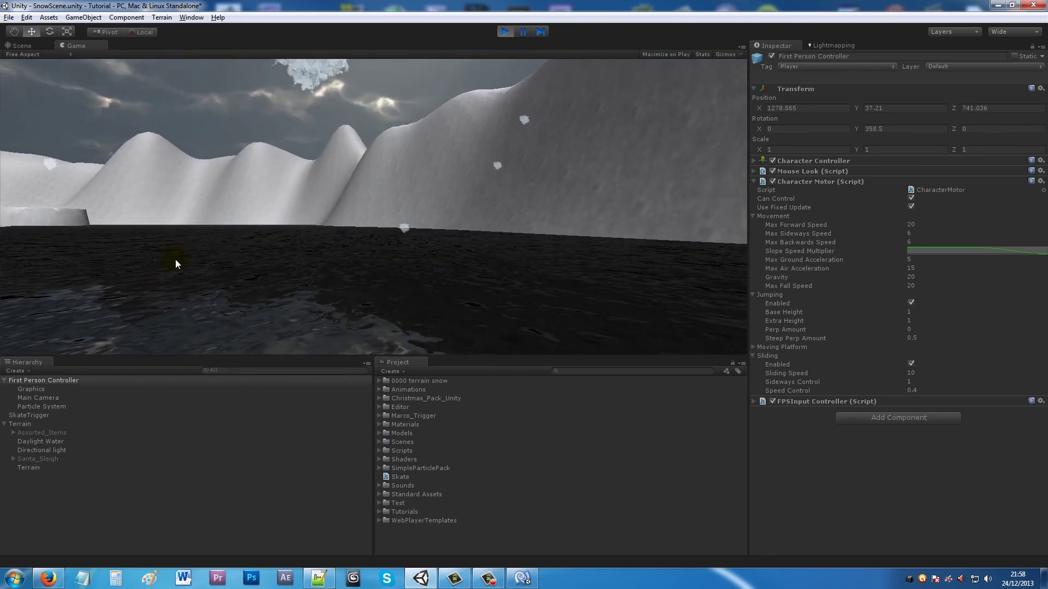
{"action": "key", "text": "w"}
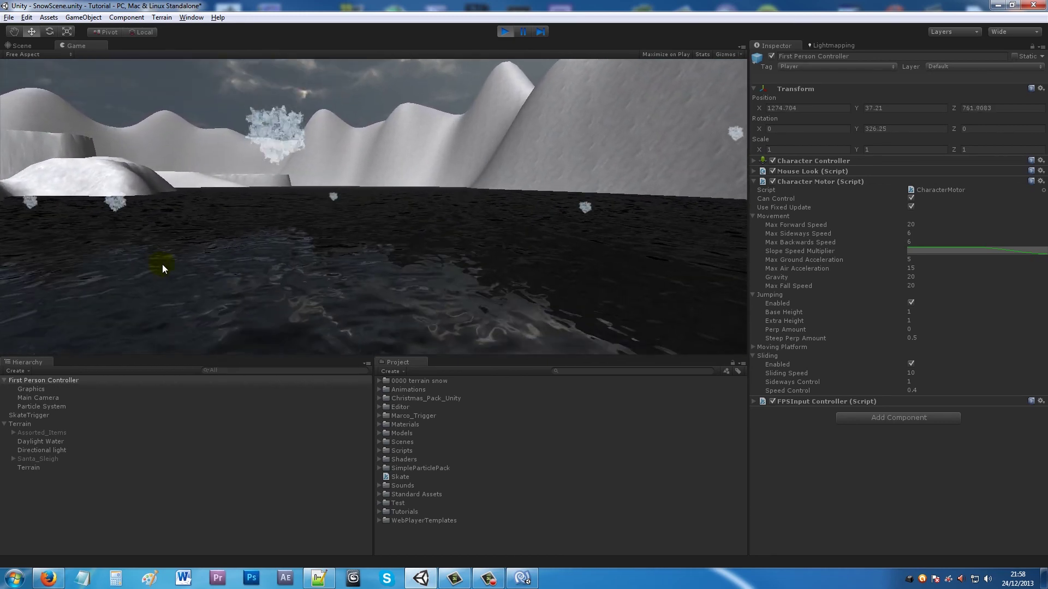
{"action": "key", "text": "w"}
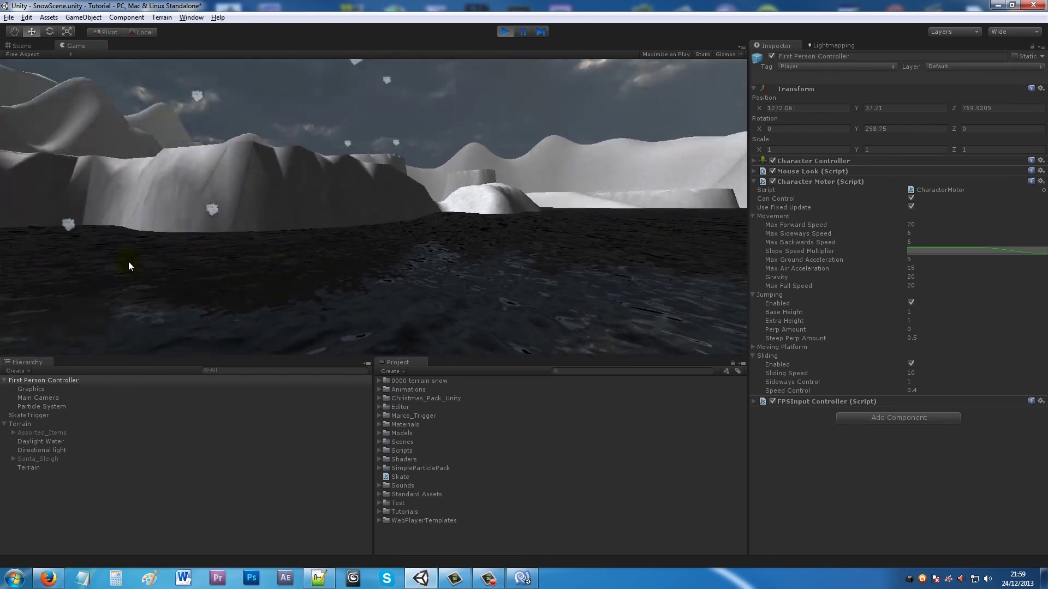
{"action": "key", "text": "w"}
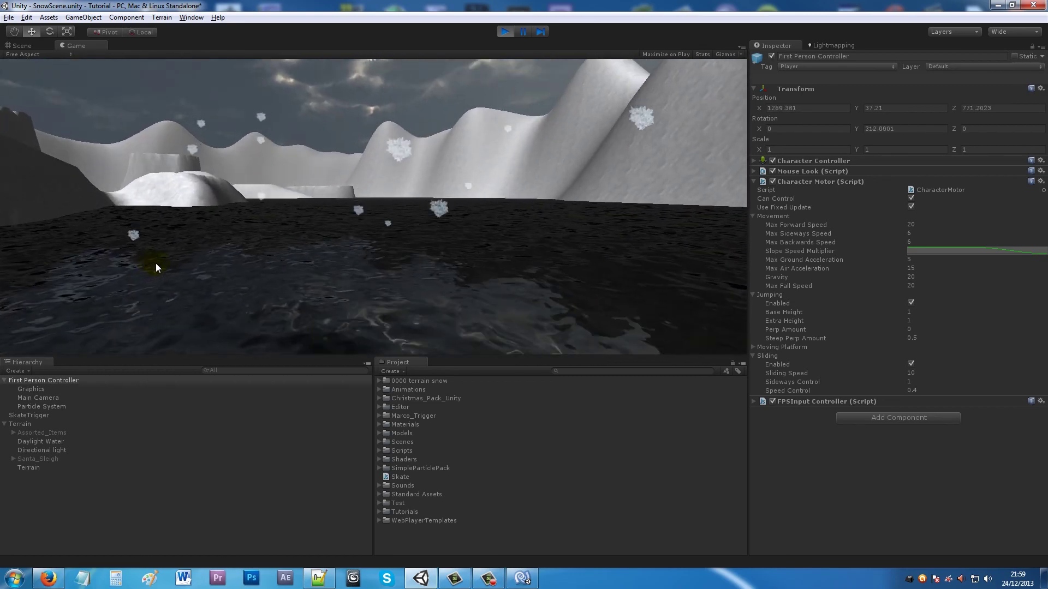
{"action": "key", "text": "w"}
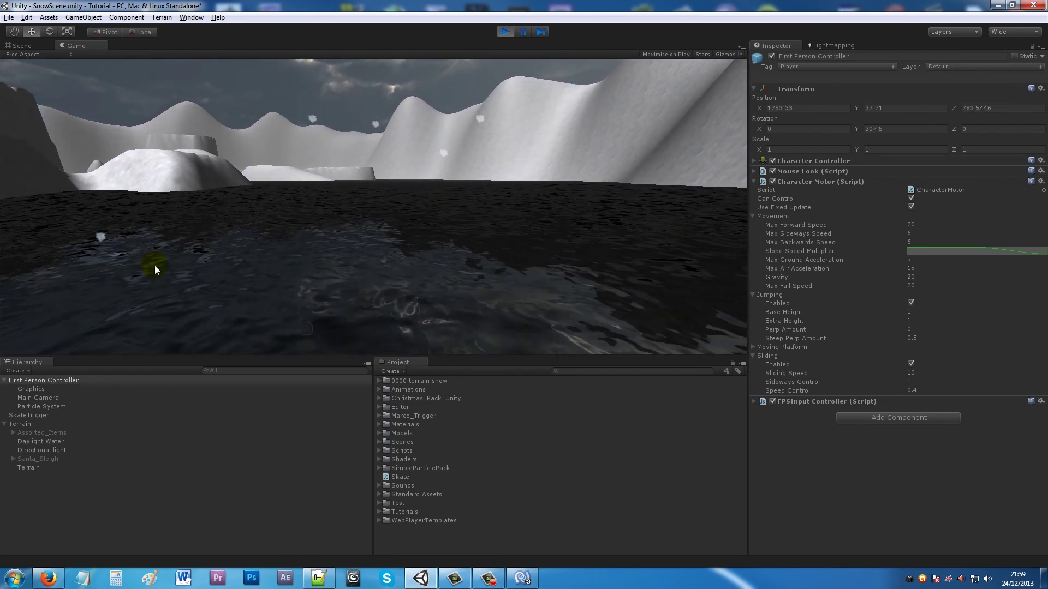
{"action": "key", "text": "w"}
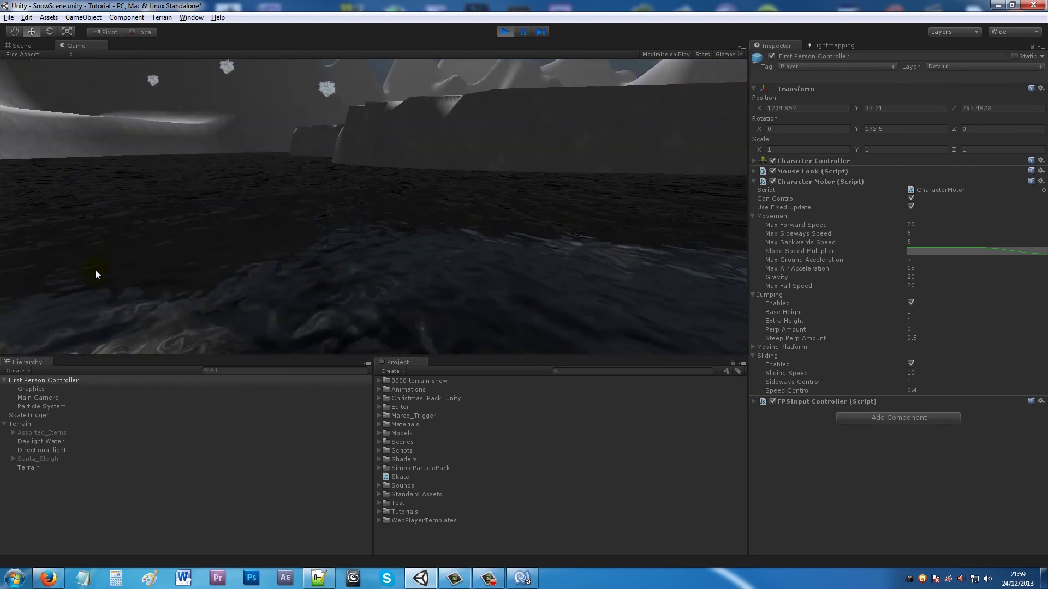
{"action": "key", "text": "w"}
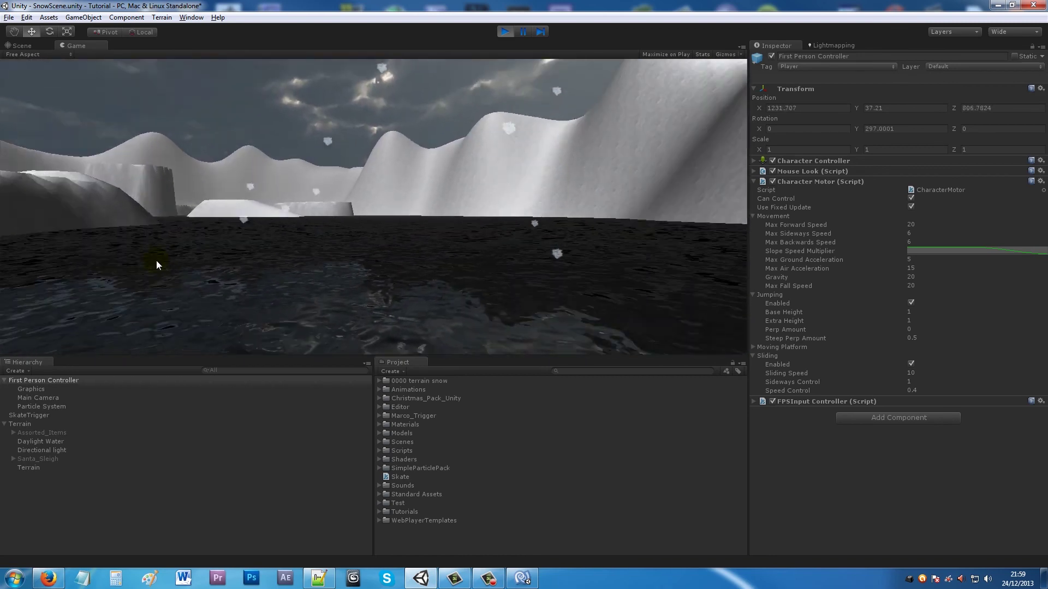
{"action": "key", "text": "s"}
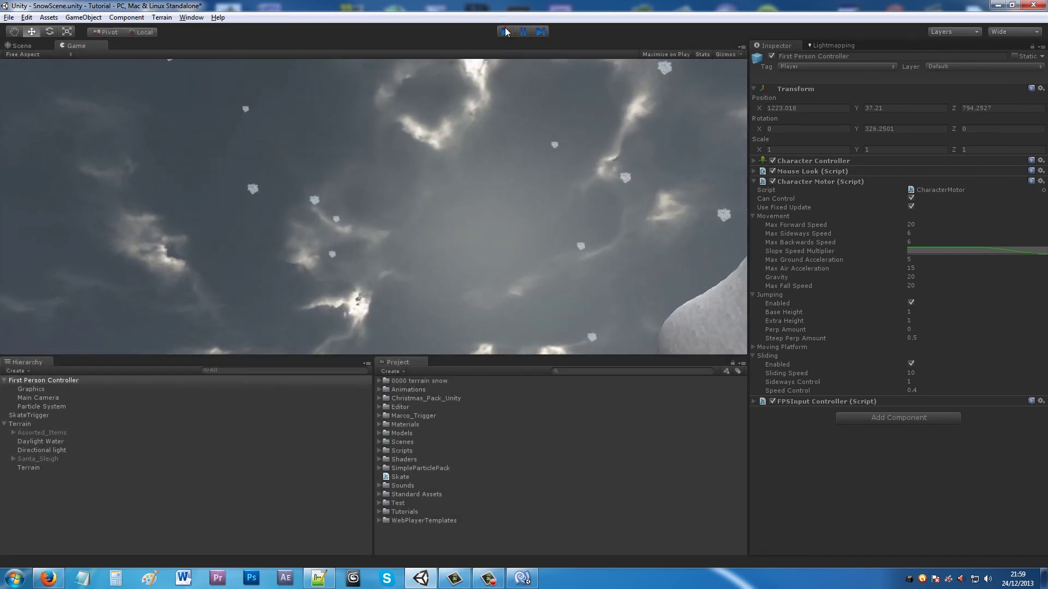
Stop Play mode, frame the snowy shelf in the Scene view and select Assorted_Items
{"action": "left_click", "coordinate": [504, 32]}
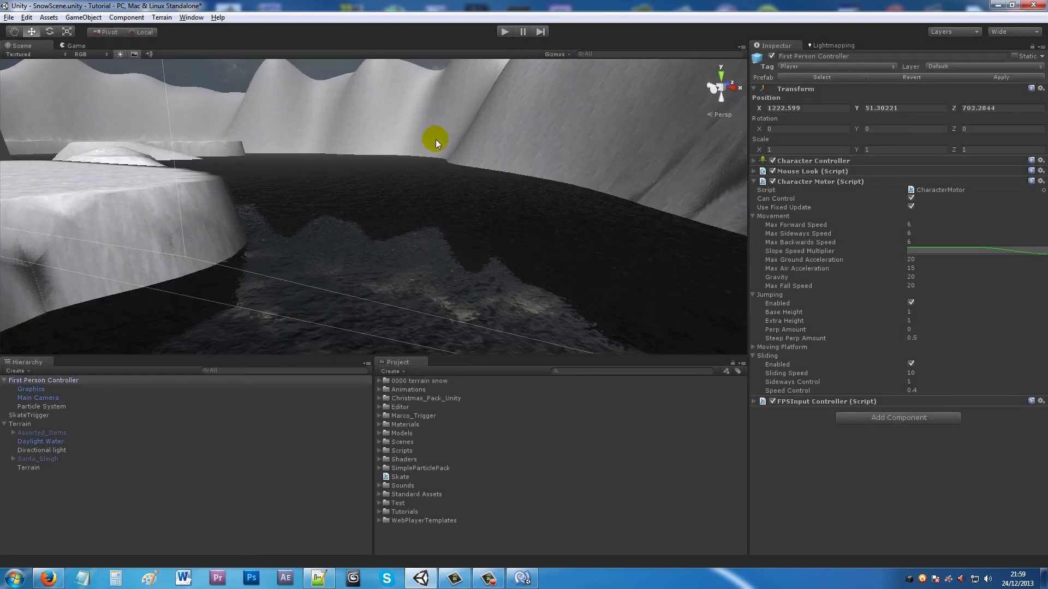
{"action": "middle_click_drag", "start_coordinate": [435, 139], "coordinate": [420, 267]}
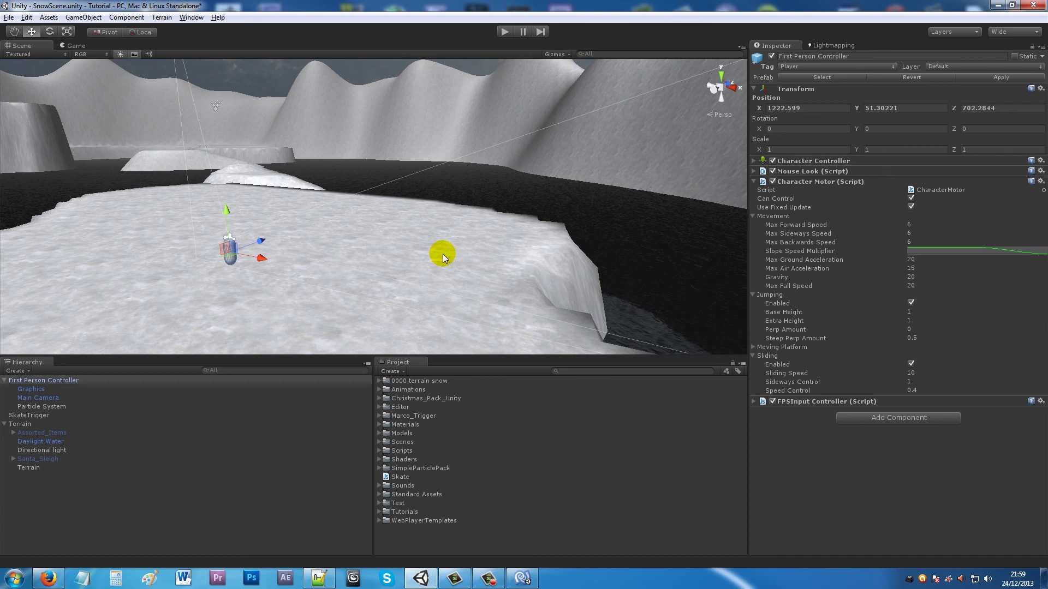
{"action": "right_click_drag", "start_coordinate": [293, 250], "coordinate": [256, 208]}
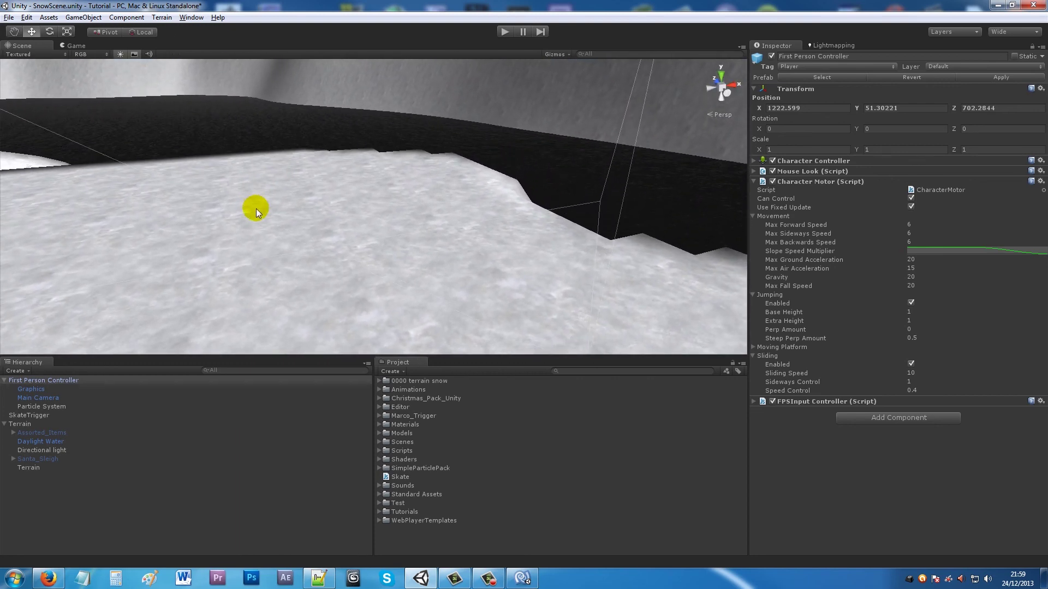
{"action": "left_click", "coordinate": [44, 434]}
Activate Assorted_Items and Santa_Sleigh together, then fly the Scene view toward the sleigh and snowman
{"action": "left_click", "coordinate": [53, 460], "text": "ctrl"}
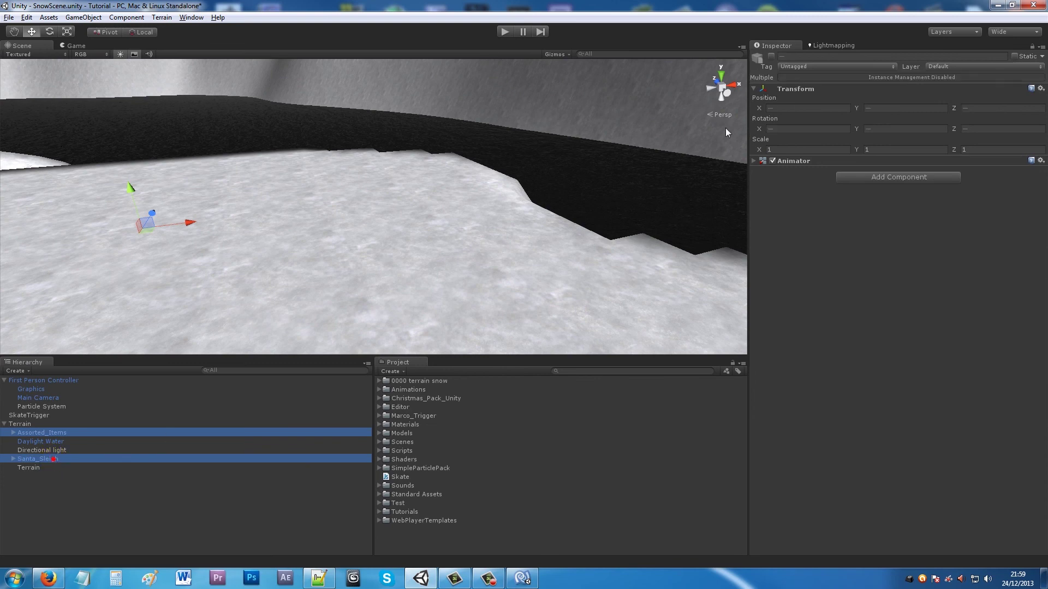
{"action": "left_click", "coordinate": [771, 57]}
{"action": "left_click", "coordinate": [289, 148]}
{"action": "right_click_drag", "start_coordinate": [289, 148], "coordinate": [314, 151]}
{"action": "key", "text": "w"}
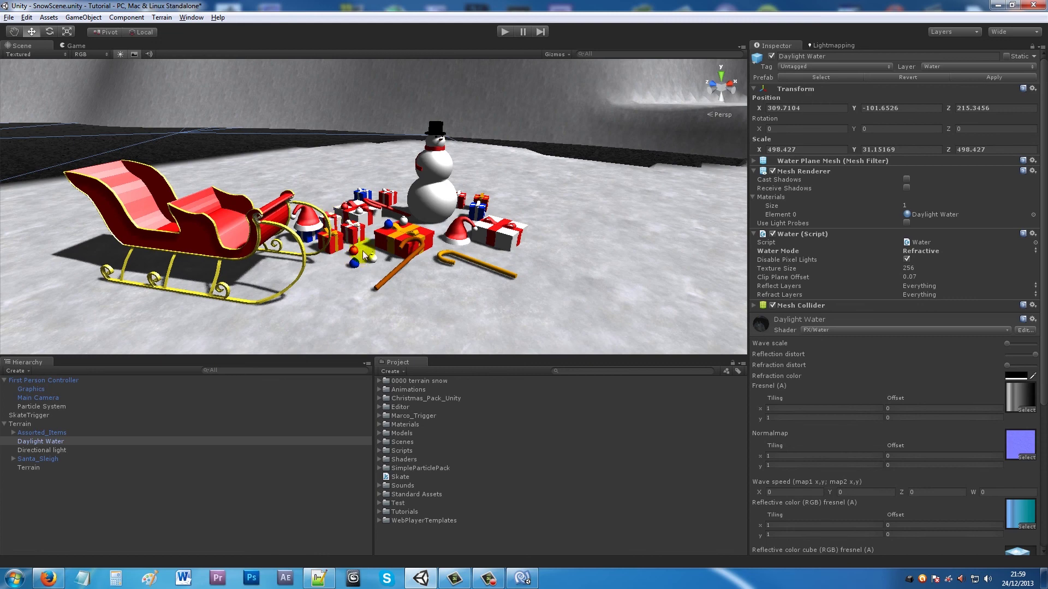
Play the scene, walk the player up to the snowman and presents, then back away
{"action": "left_click", "coordinate": [505, 32]}
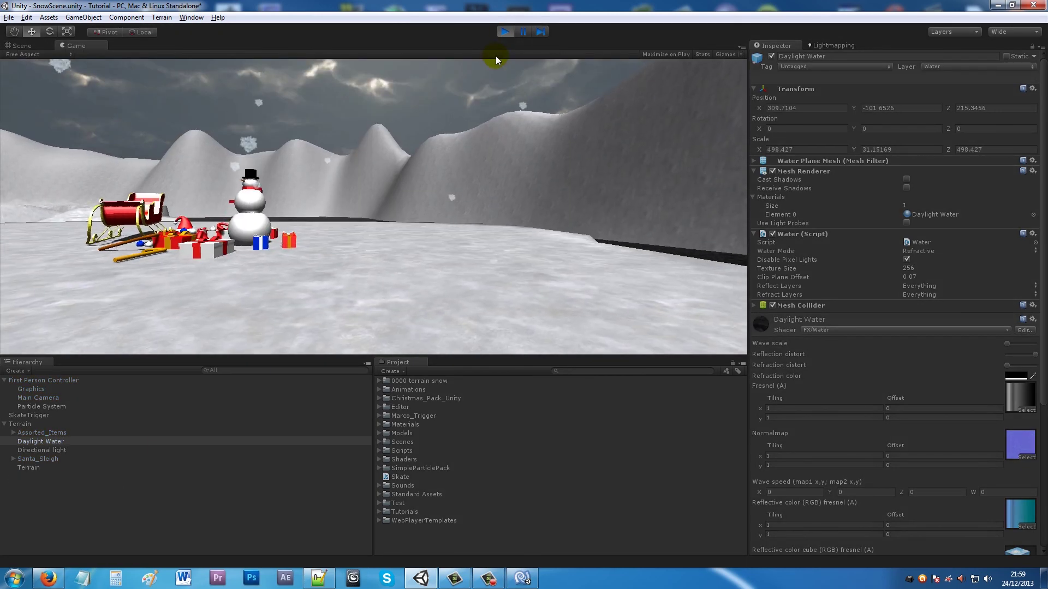
{"action": "key", "text": "w"}
{"action": "key", "text": "w"}
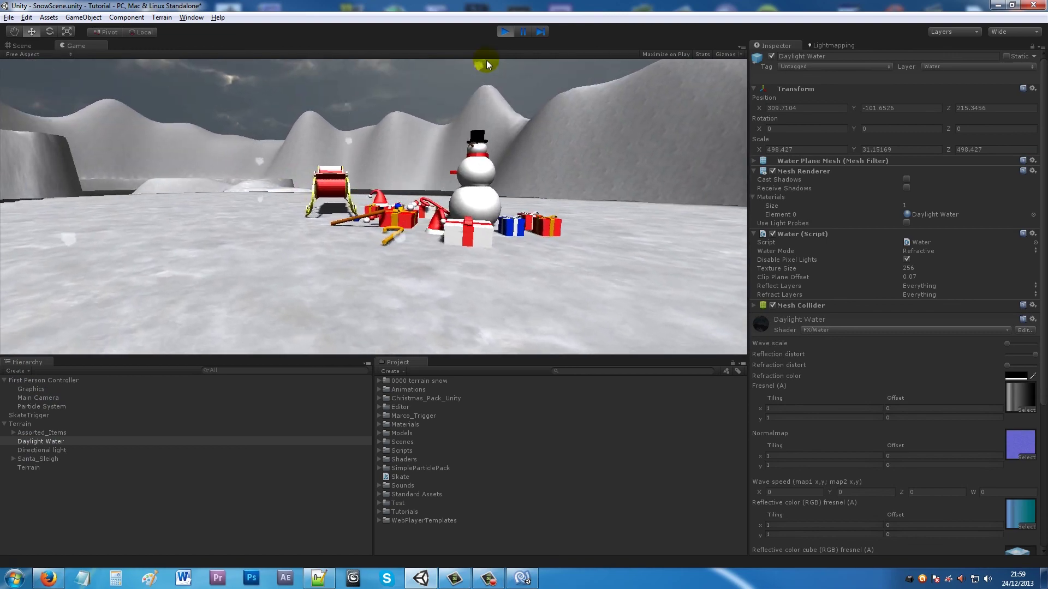
{"action": "key", "text": "w"}
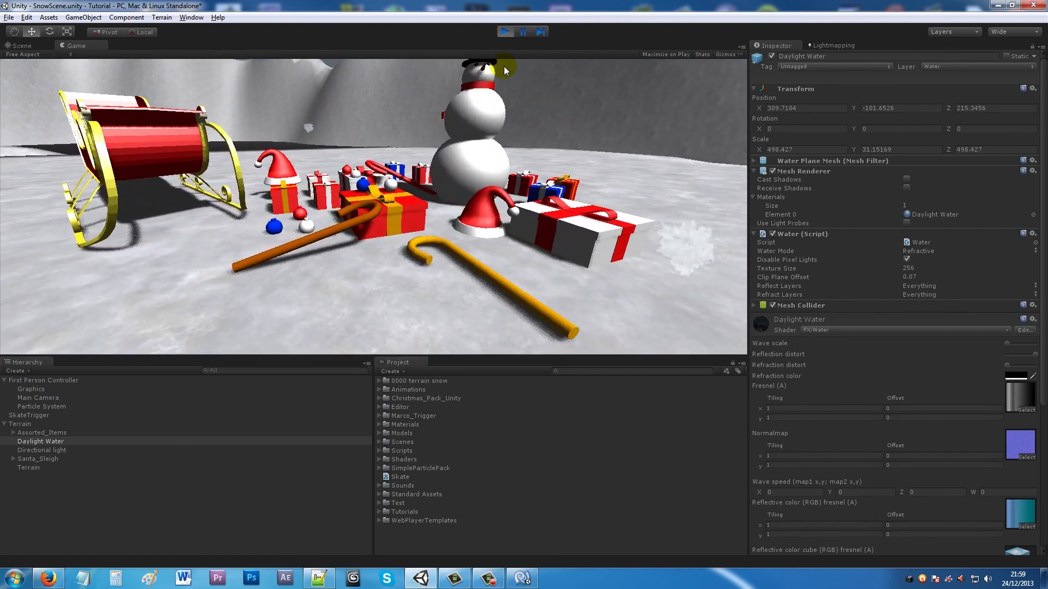
{"action": "key", "text": "s"}
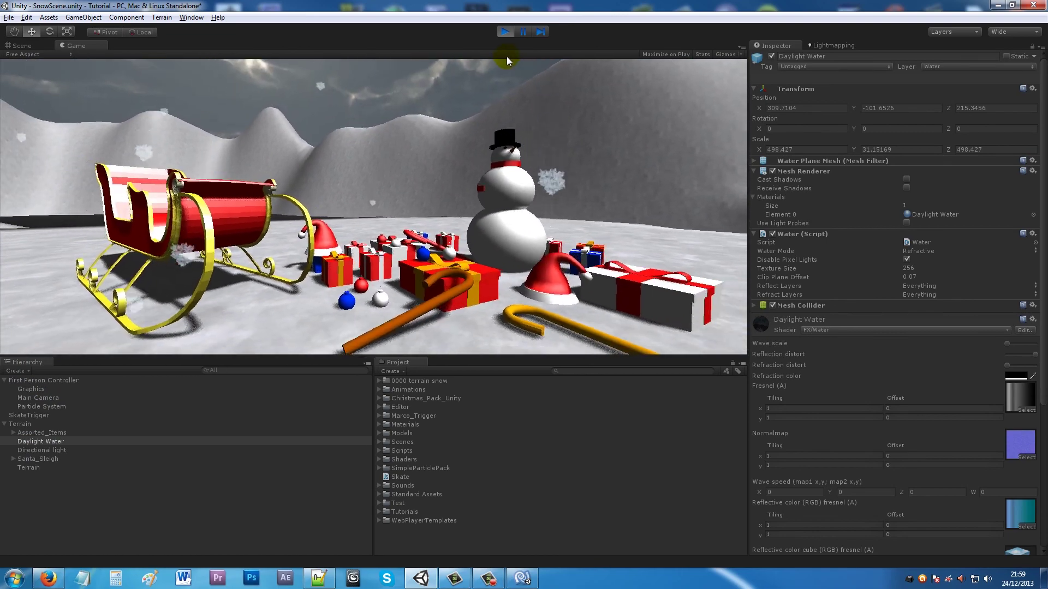
{"action": "key", "text": "s"}
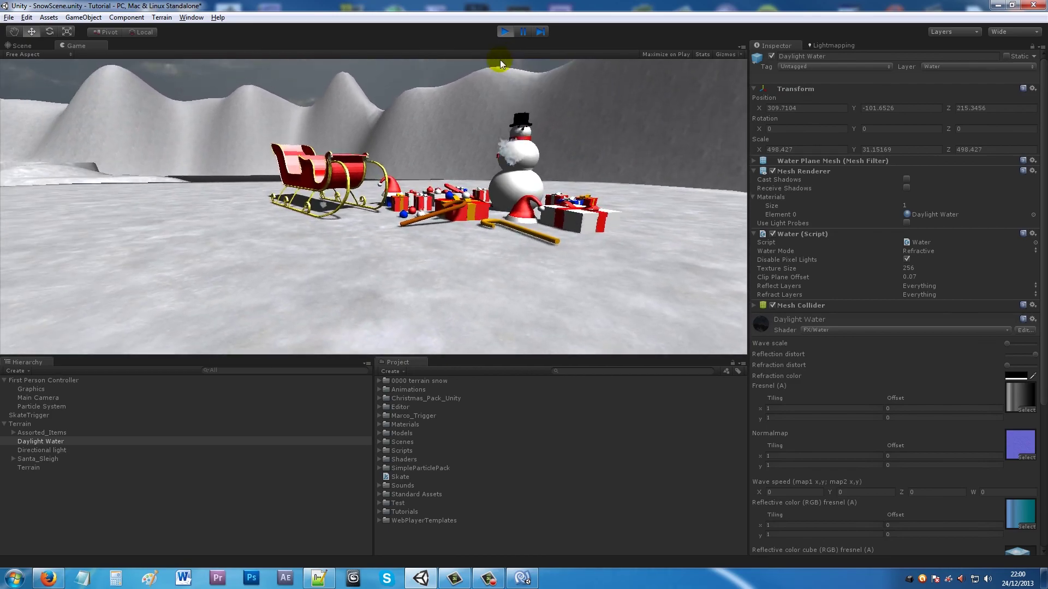